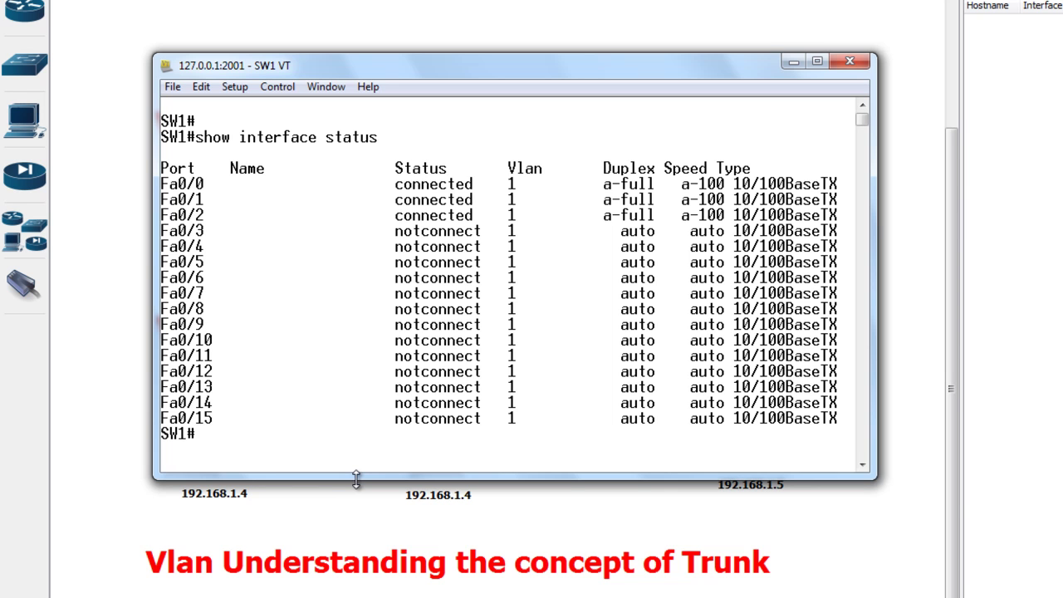
Step: Run show vlan-switch on SW1's console and highlight the command line
type("show vlan-")
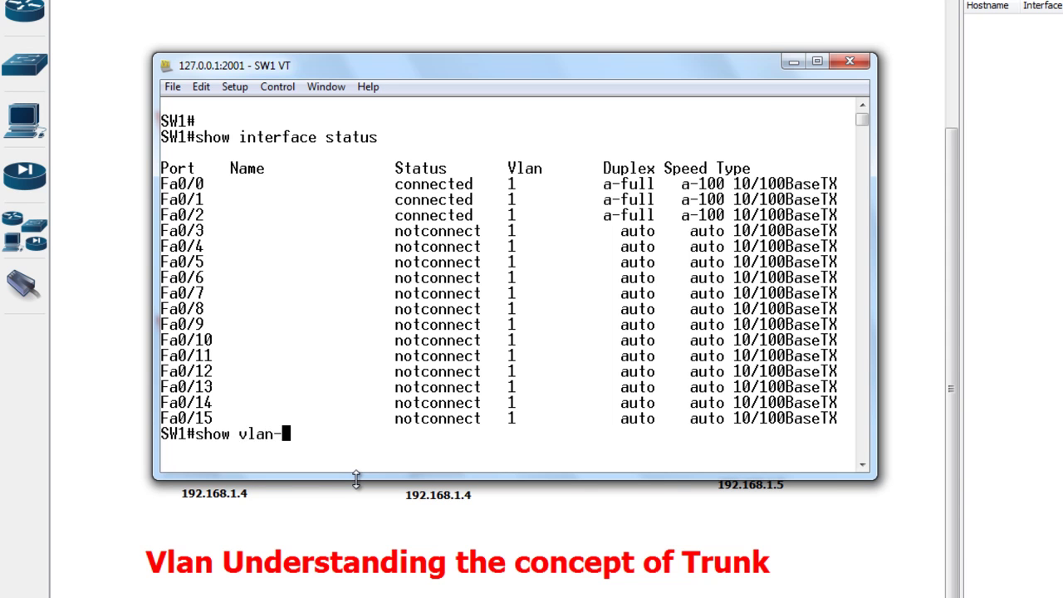
type("sw")
key("Tab")
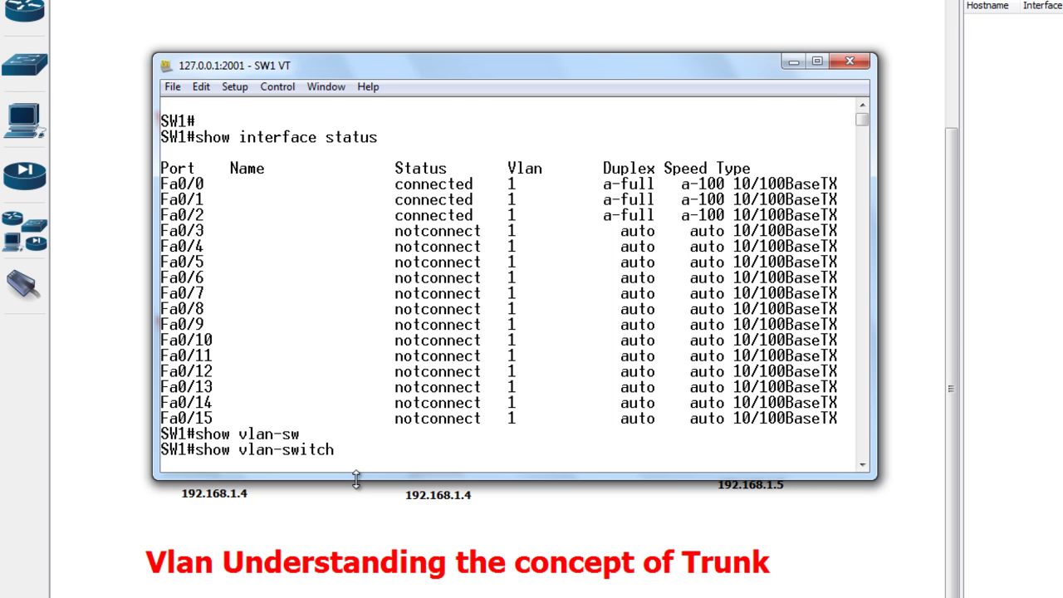
key("Return")
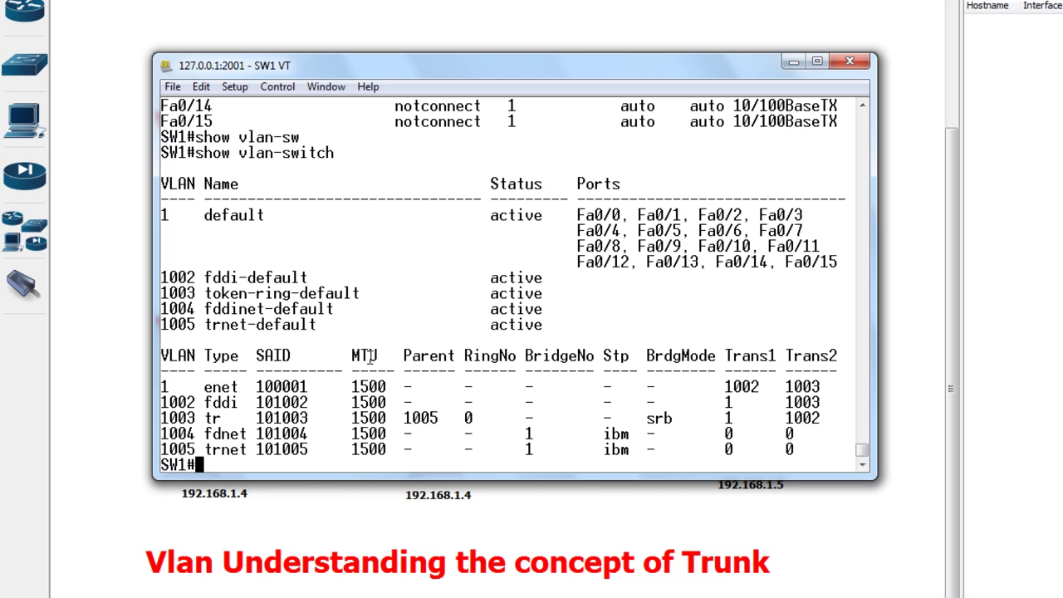
left_click_drag(205, 155, 299, 158)
left_click_drag(194, 158, 348, 163)
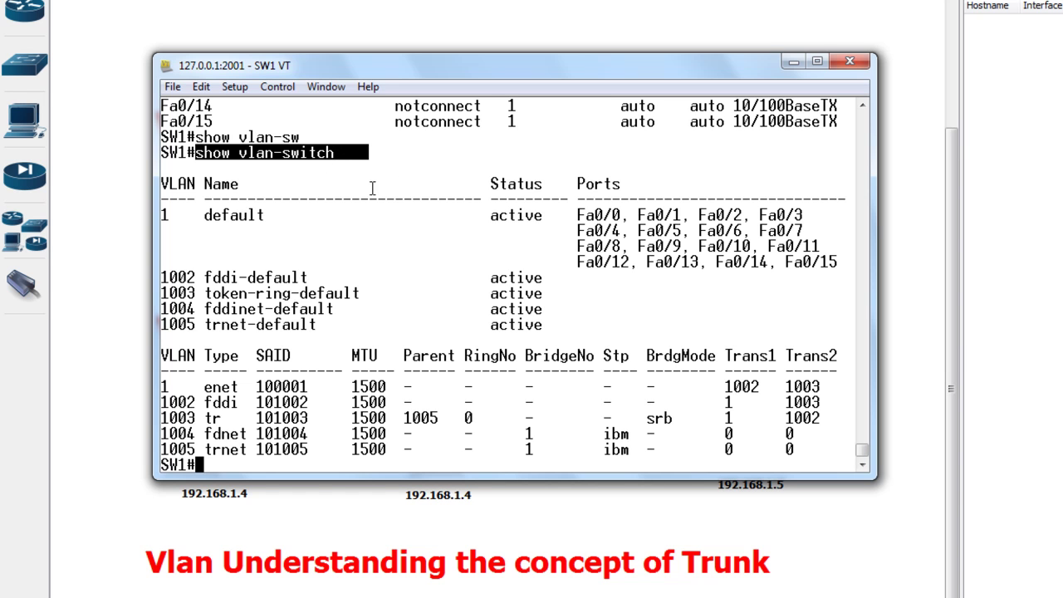
left_click(388, 220)
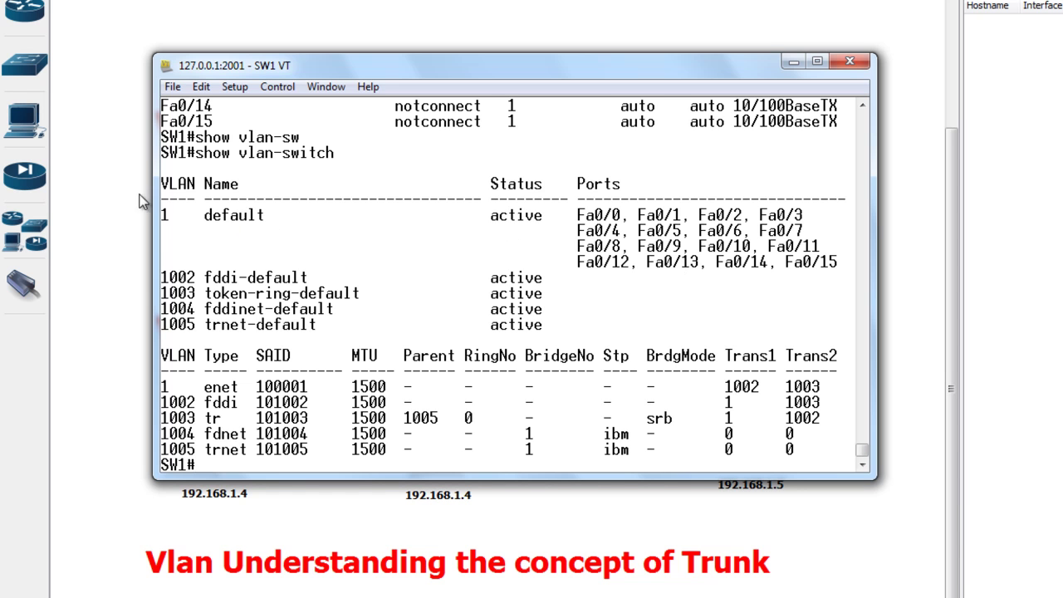
Step: Highlight the default VLAN 1 row with its ports and the VLAN 1002–1005 rows
left_click_drag(164, 214, 838, 262)
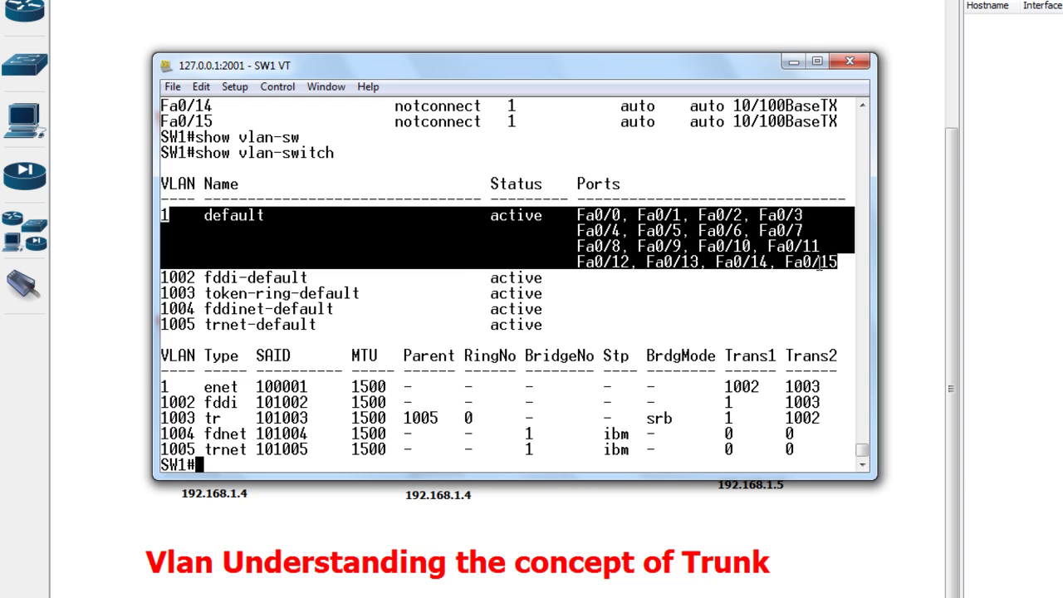
left_click_drag(163, 292, 232, 324)
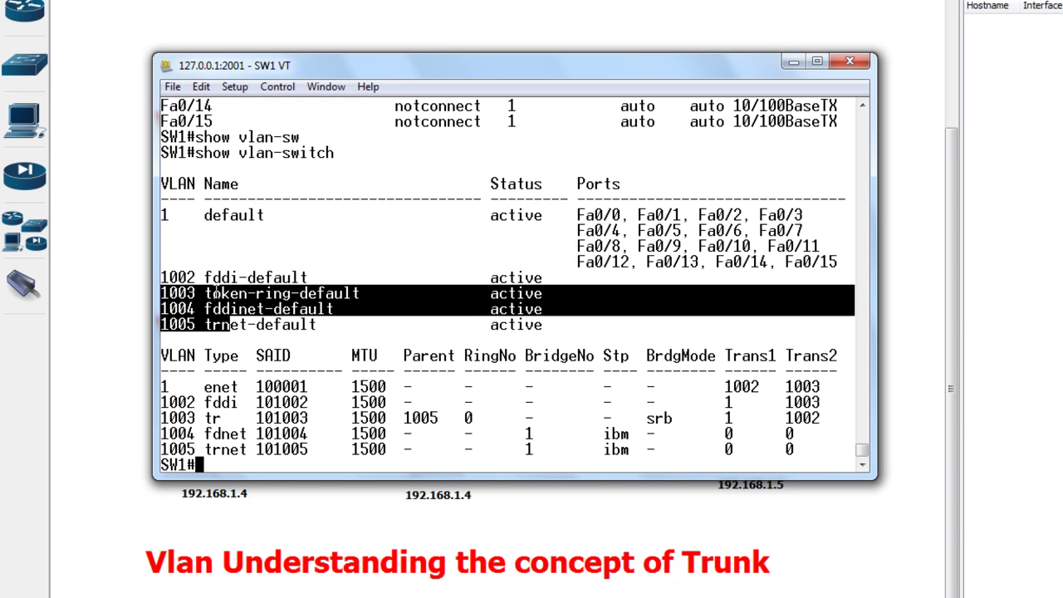
left_click_drag(168, 279, 532, 330)
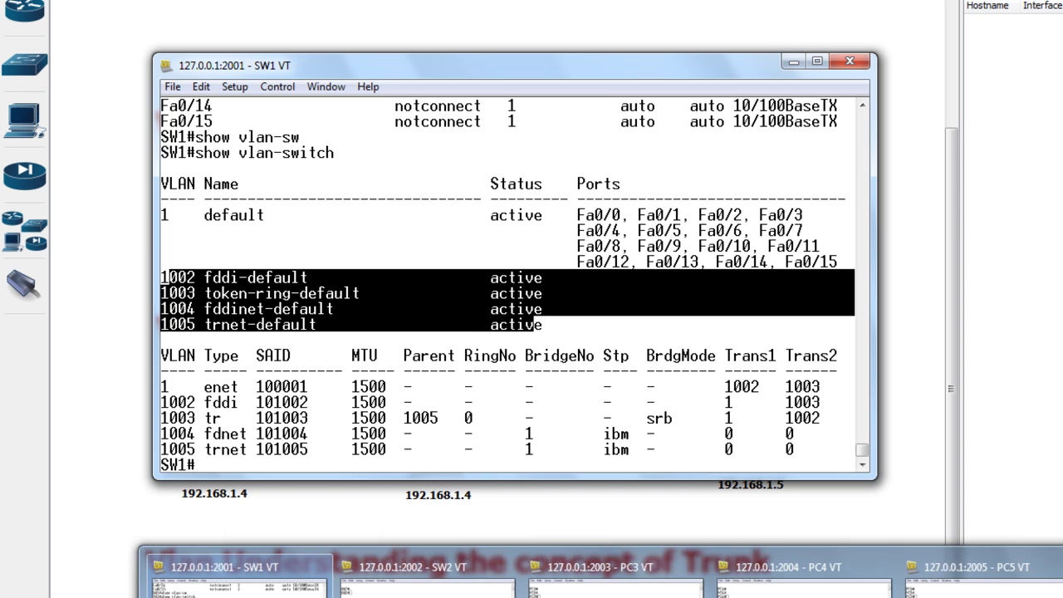
Step: Bring SW2's console forward and type show interfaces status at its prompt
mouse_move(428, 581)
left_click(499, 590)
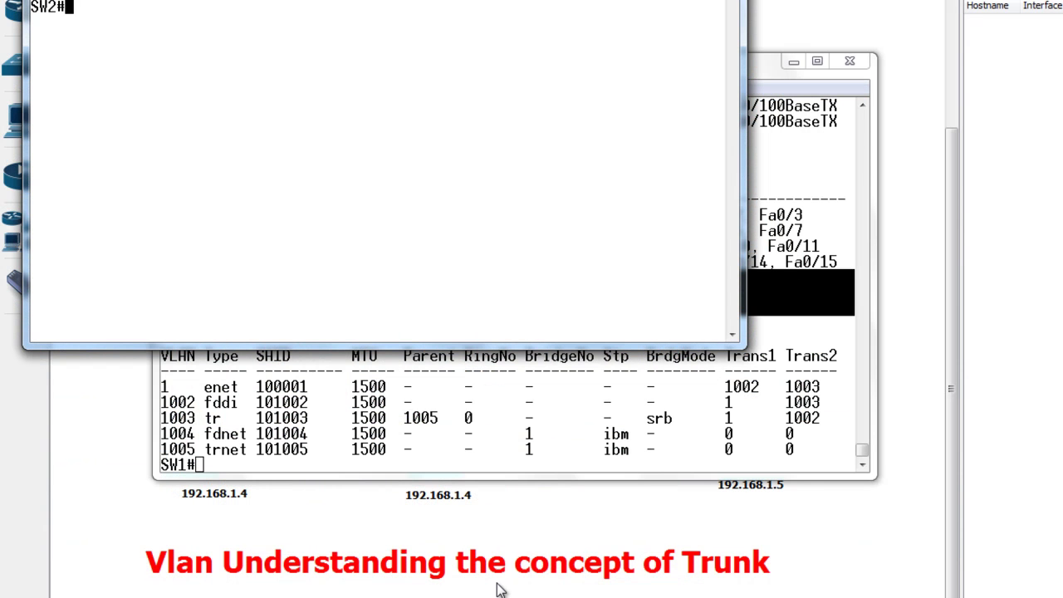
type("show interfaces")
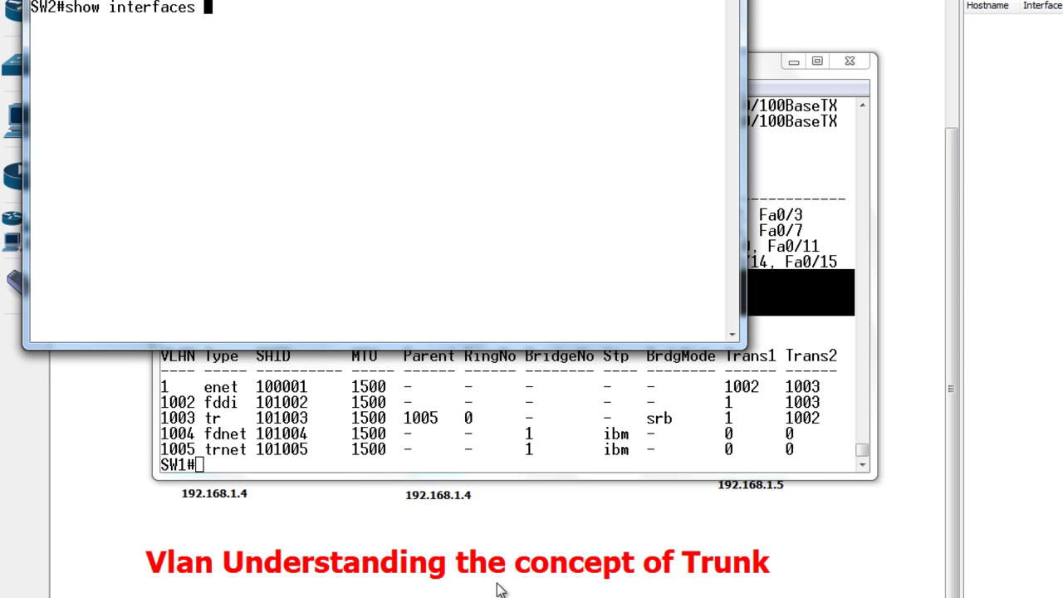
type(" status")
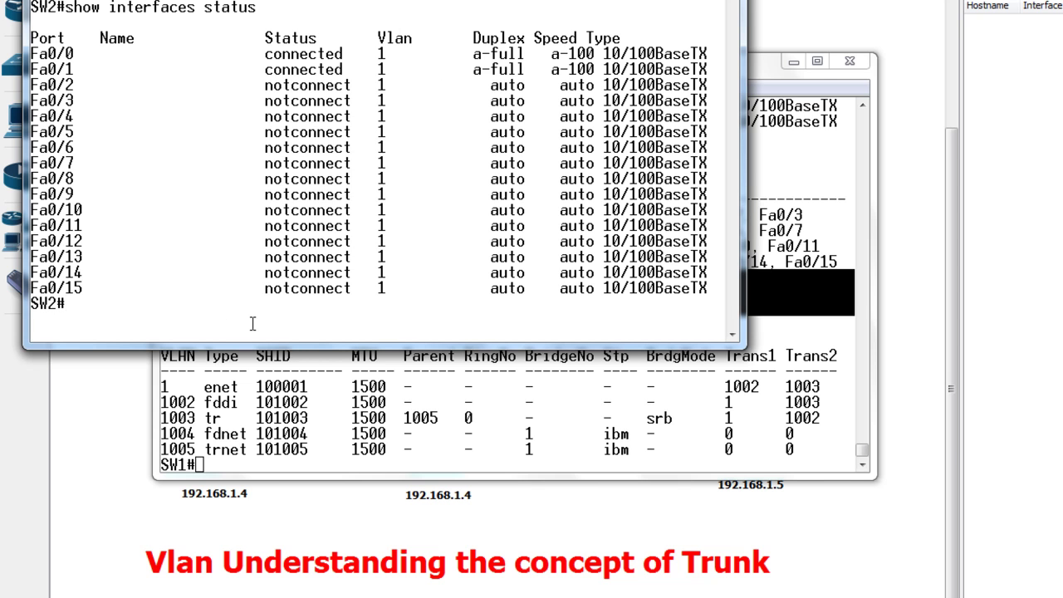
Step: Run show vlan-switch on SW2's console
type("show vlan-s")
key("Tab")
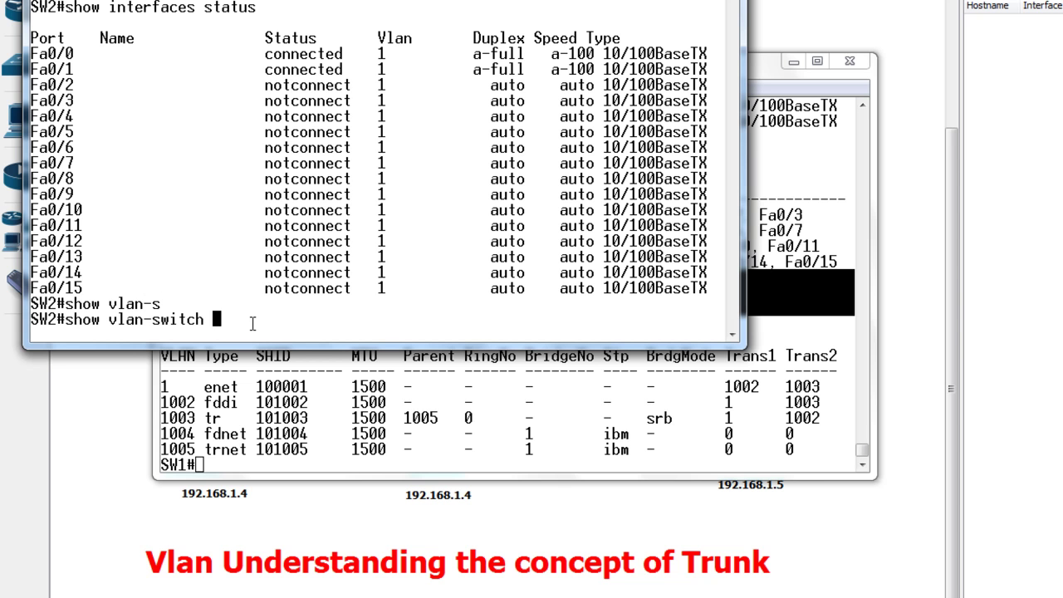
key("Return")
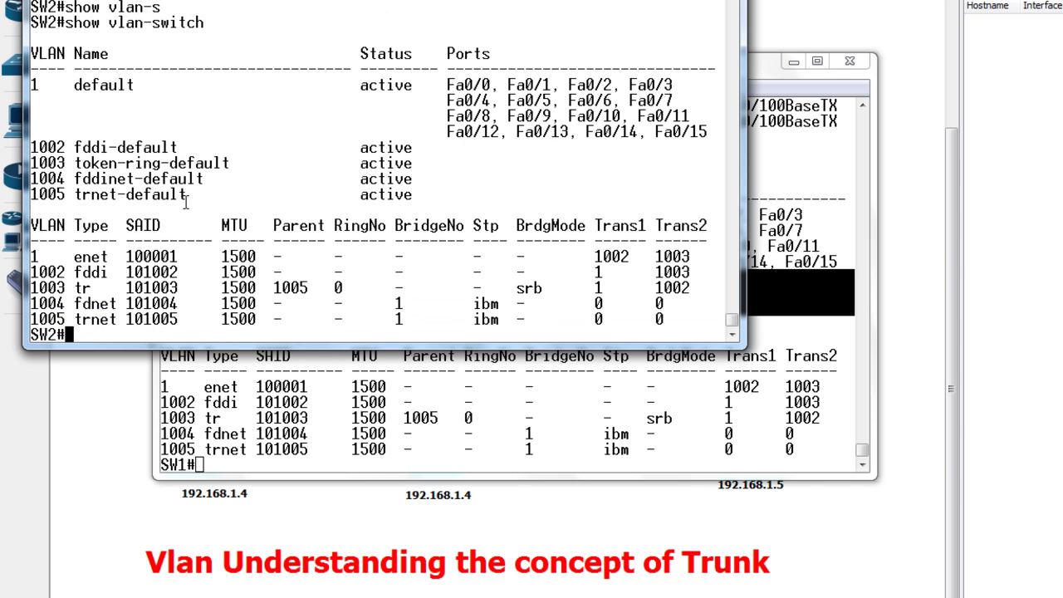
Step: Highlight SW2's default VLAN 1 row and VLANs 1002–1005, then minimize the console
left_click_drag(33, 83, 712, 136)
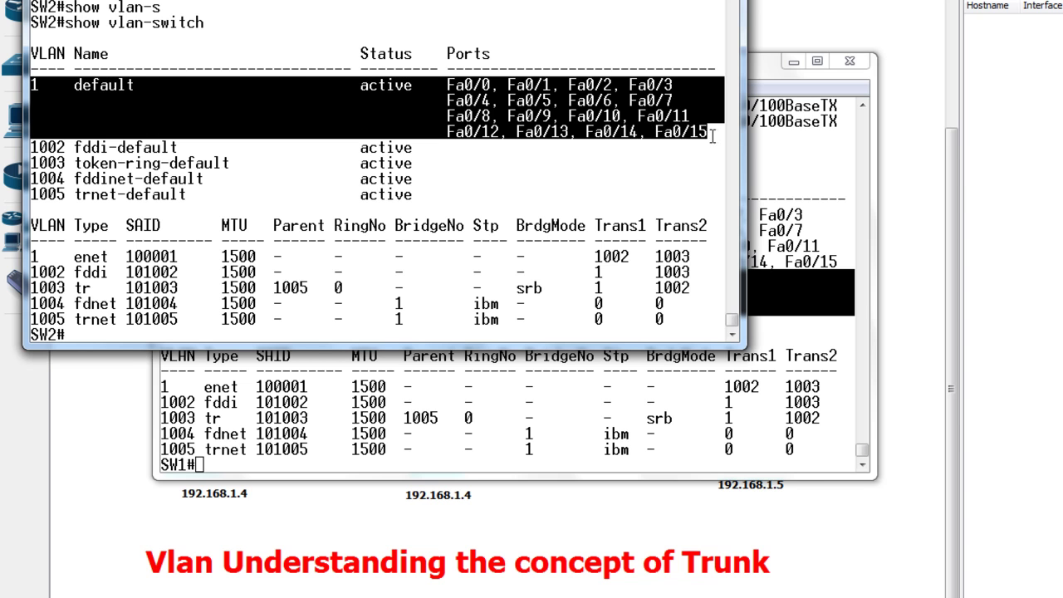
left_click(503, 158)
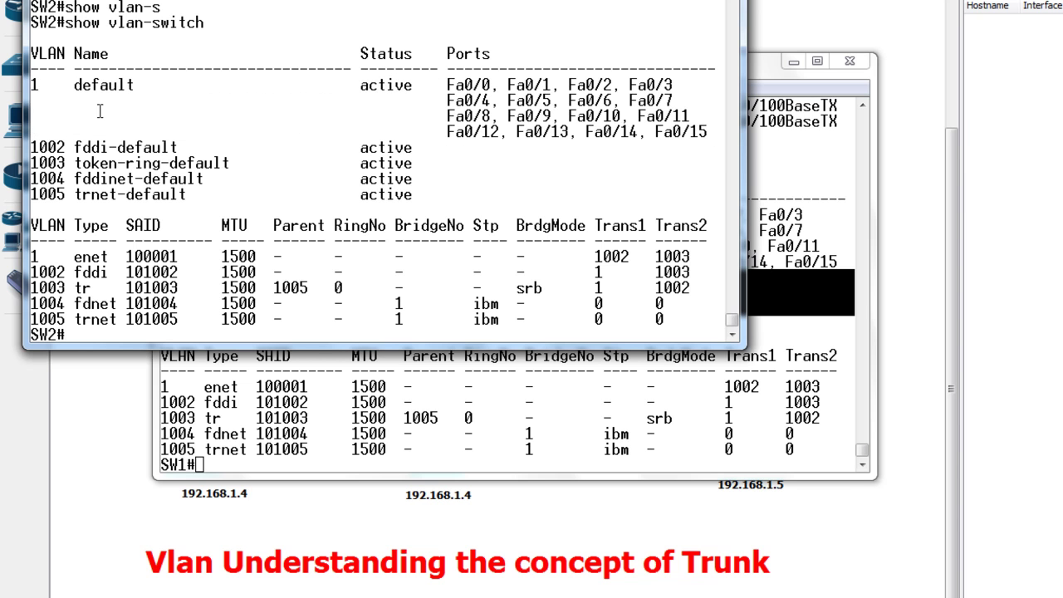
left_click_drag(33, 147, 444, 202)
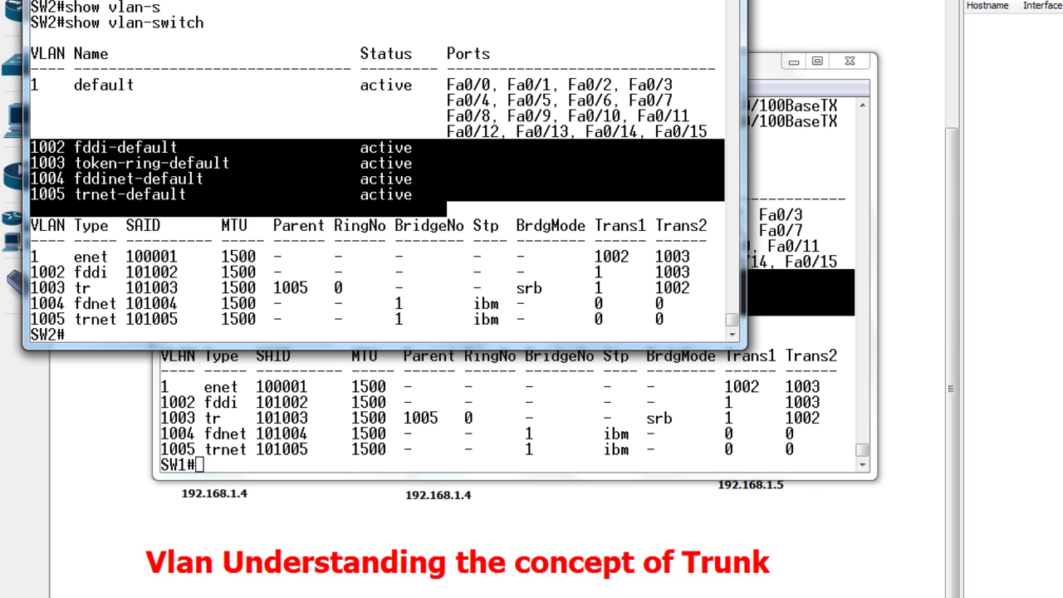
left_click(675, 0)
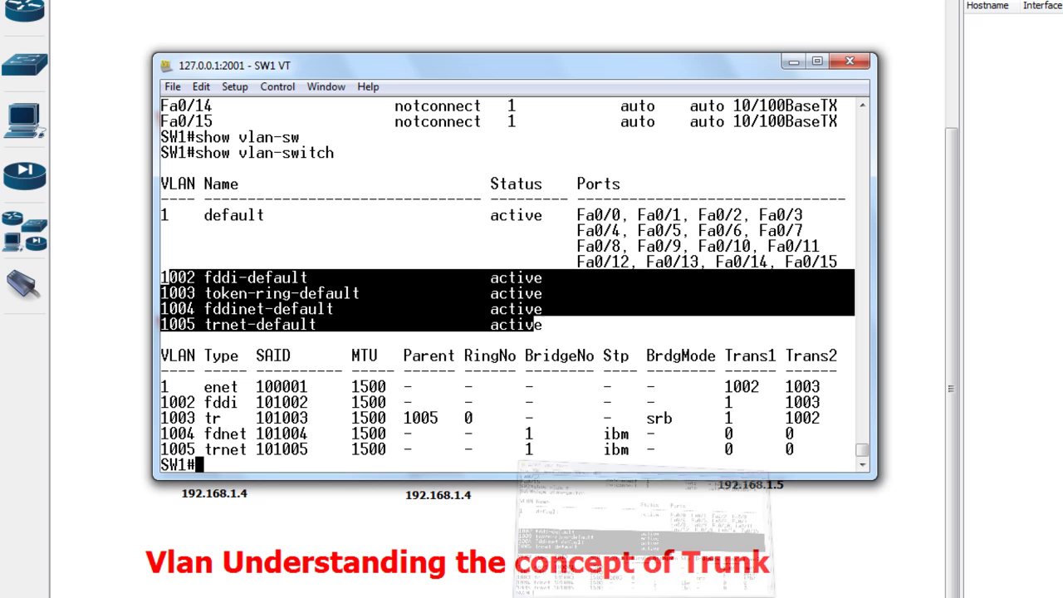
Step: Minimize SW1's console window to reveal the topology canvas
left_click(790, 63)
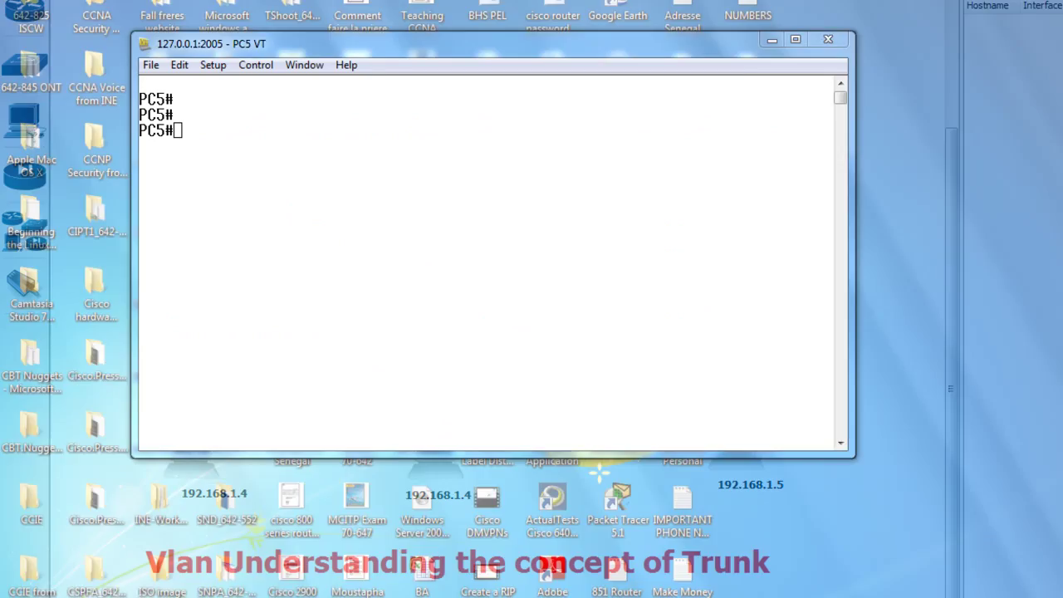
Step: Ping 192.168.1.4 from PC5's console, getting 80 percent success, then minimize it
left_click(956, 571)
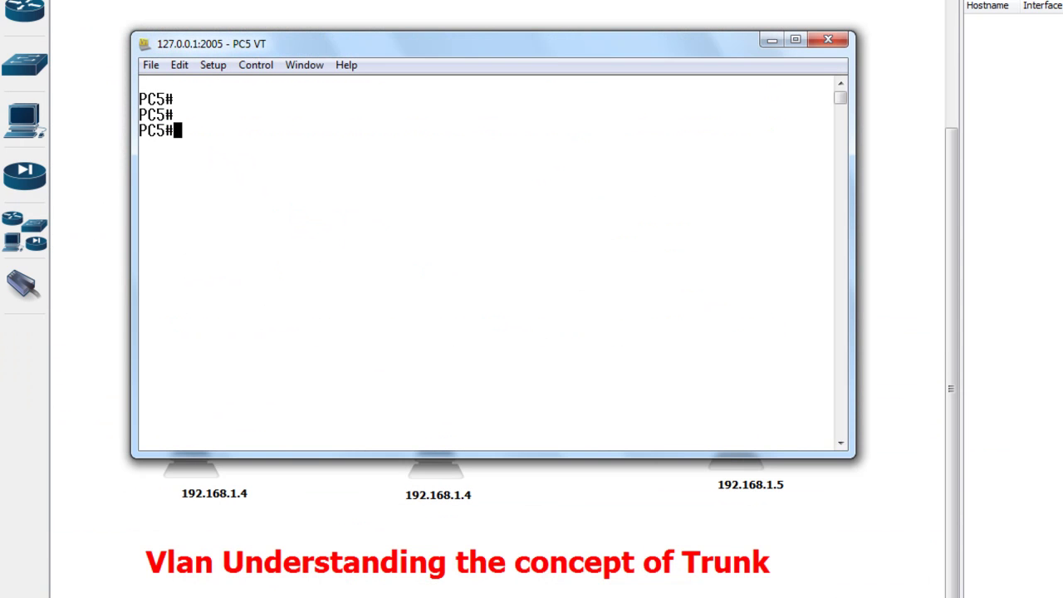
type("ping 19")
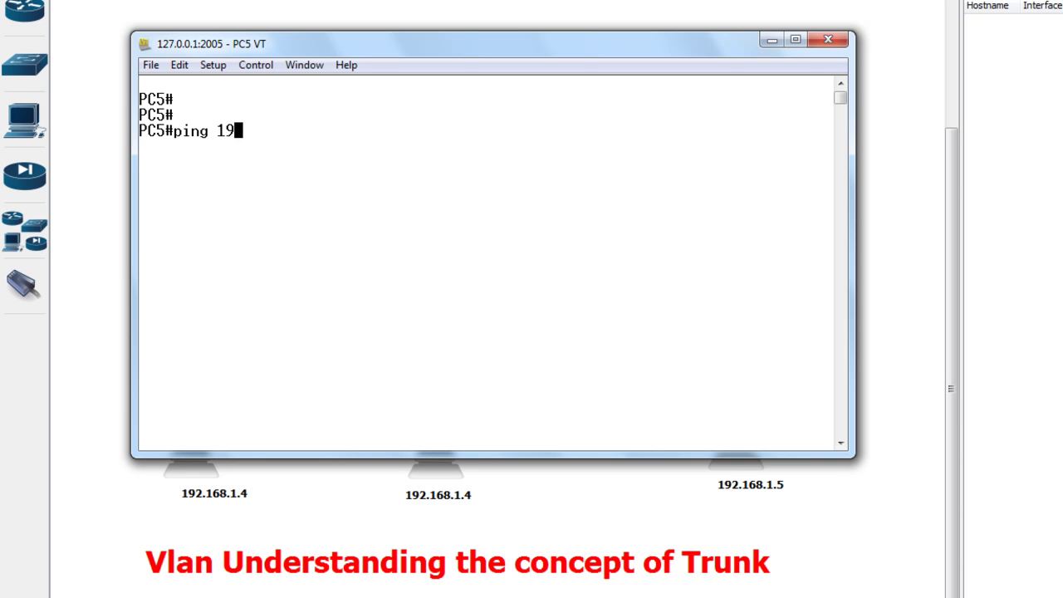
type("2.168")
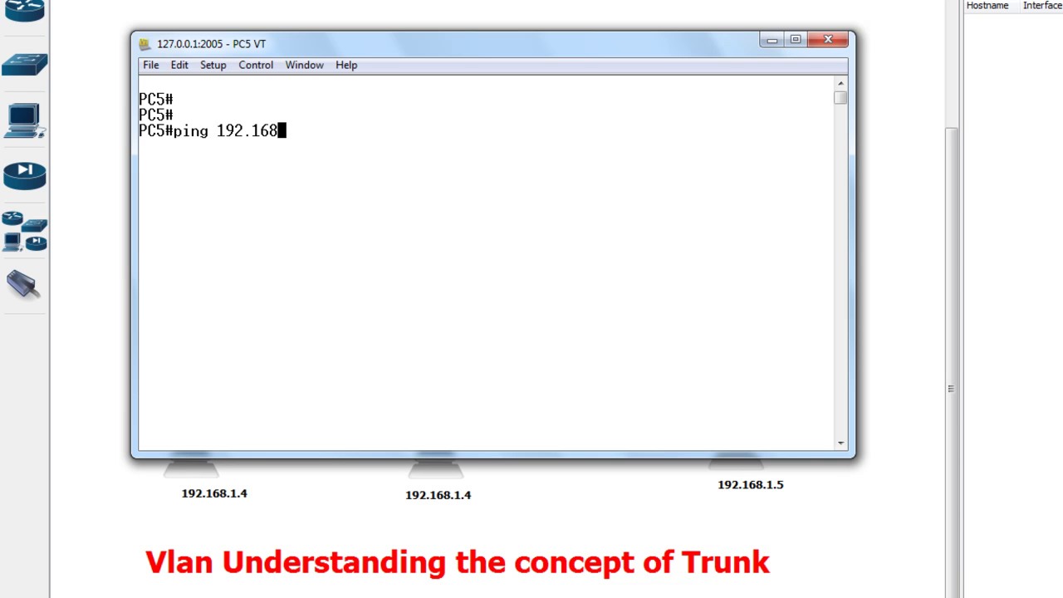
type(".1.4")
key("Return")
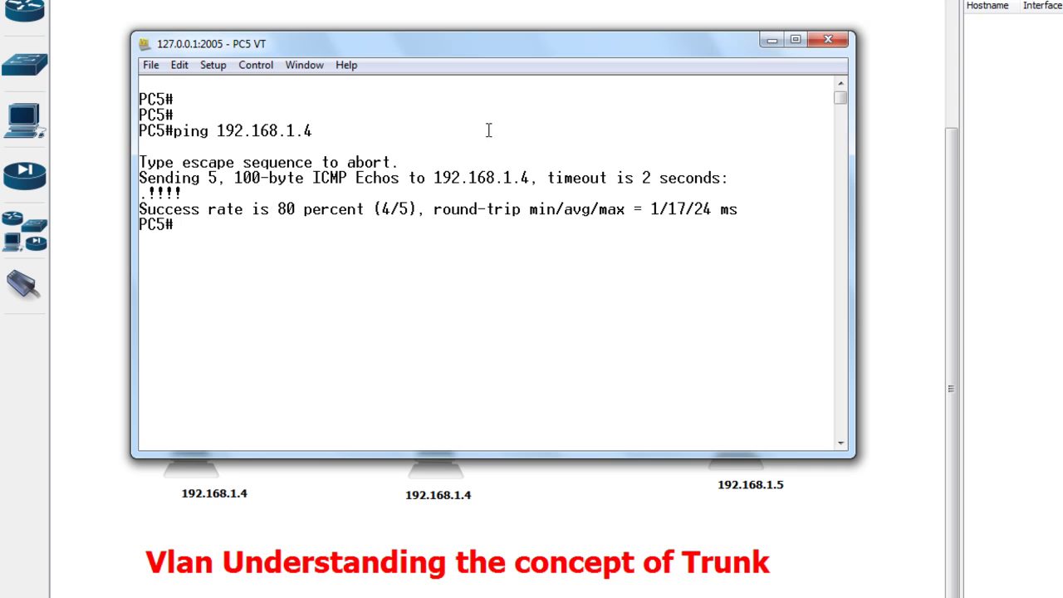
left_click(771, 44)
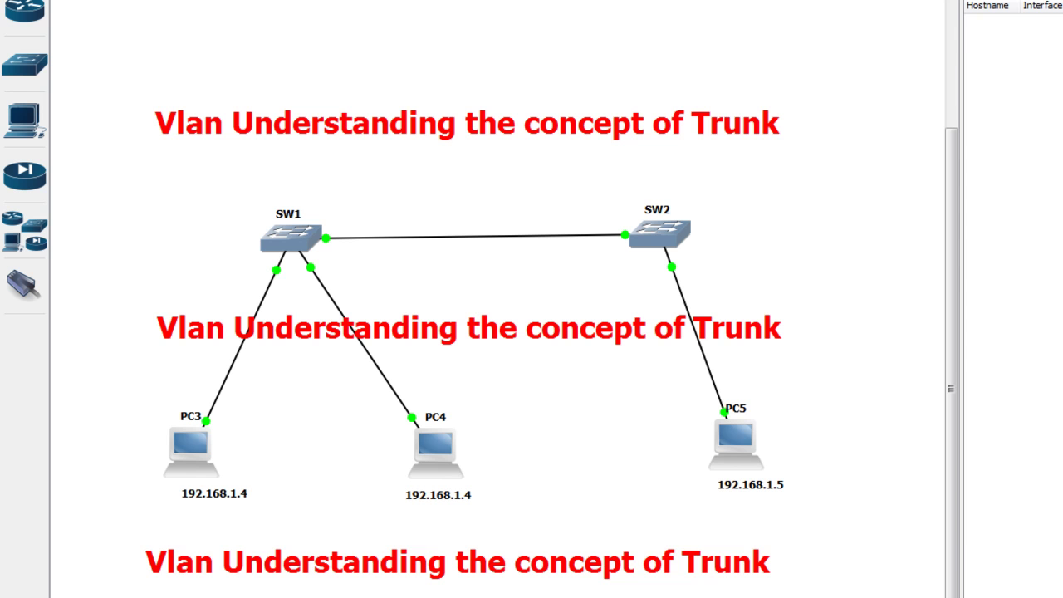
Step: Run show mac-address-table on SW2 and highlight its Vlan1 Self and Fa0/1 Dynamic entries
left_click(432, 570)
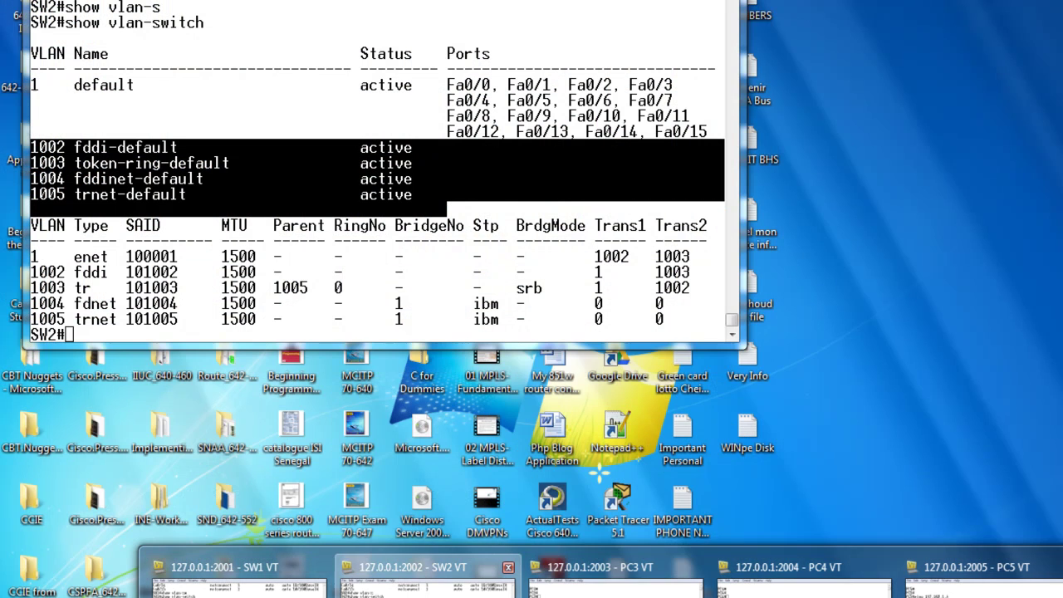
type("show mac")
key("Tab")
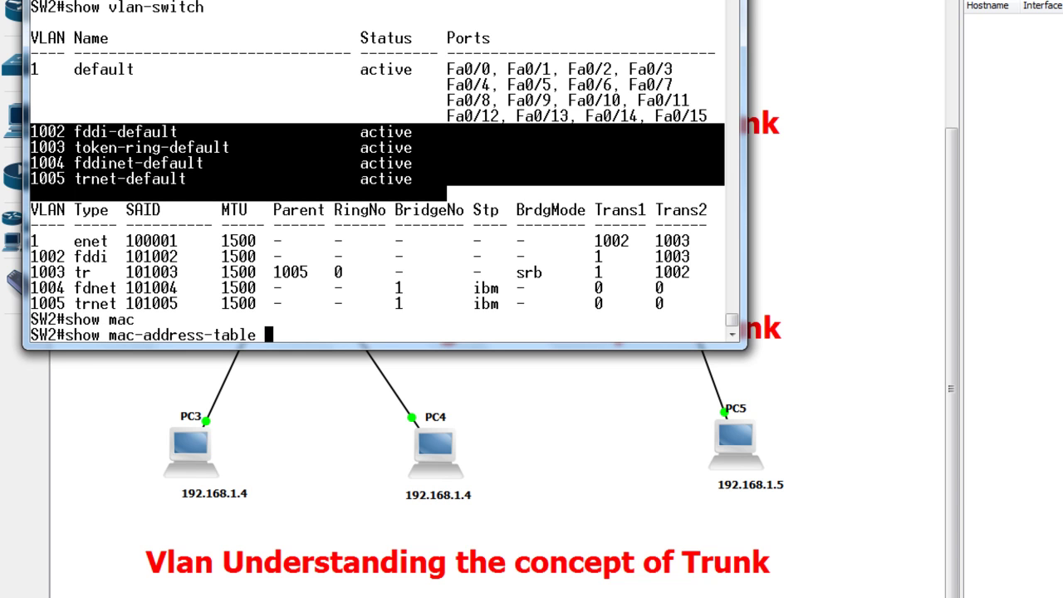
key("Return")
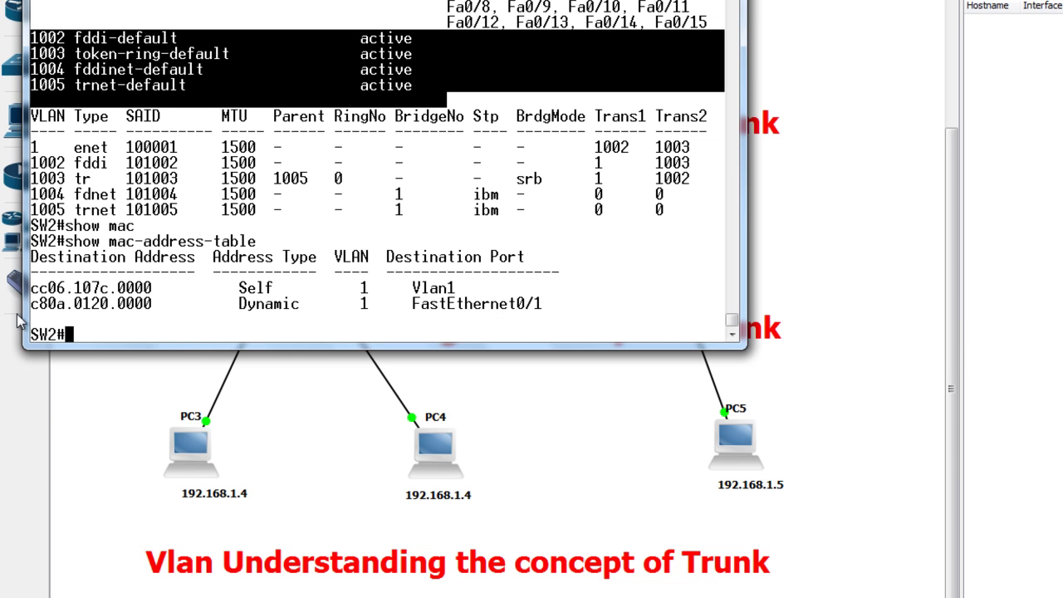
left_click_drag(35, 287, 566, 314)
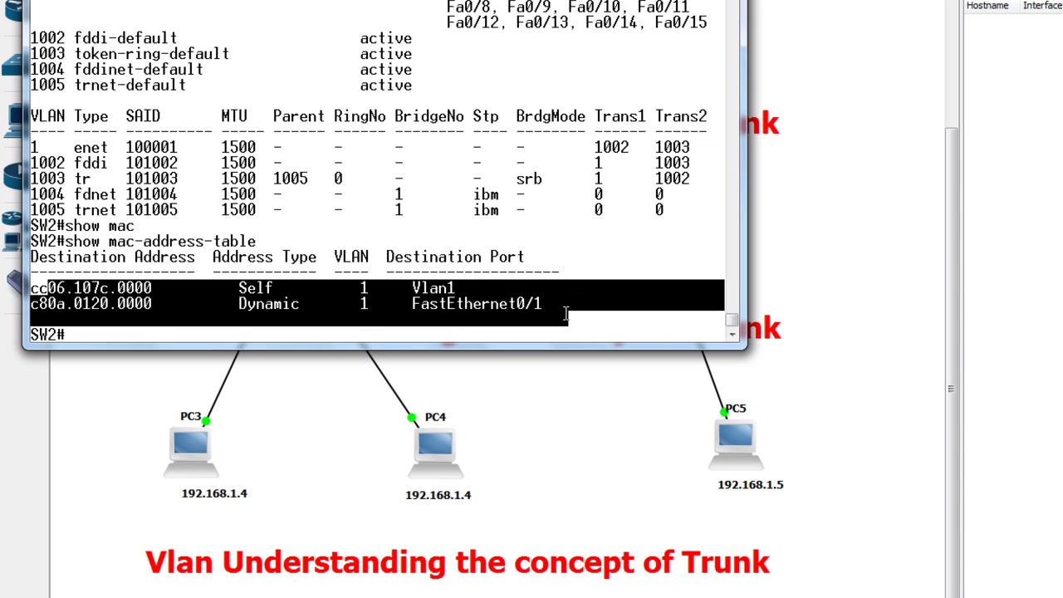
left_click(603, 257)
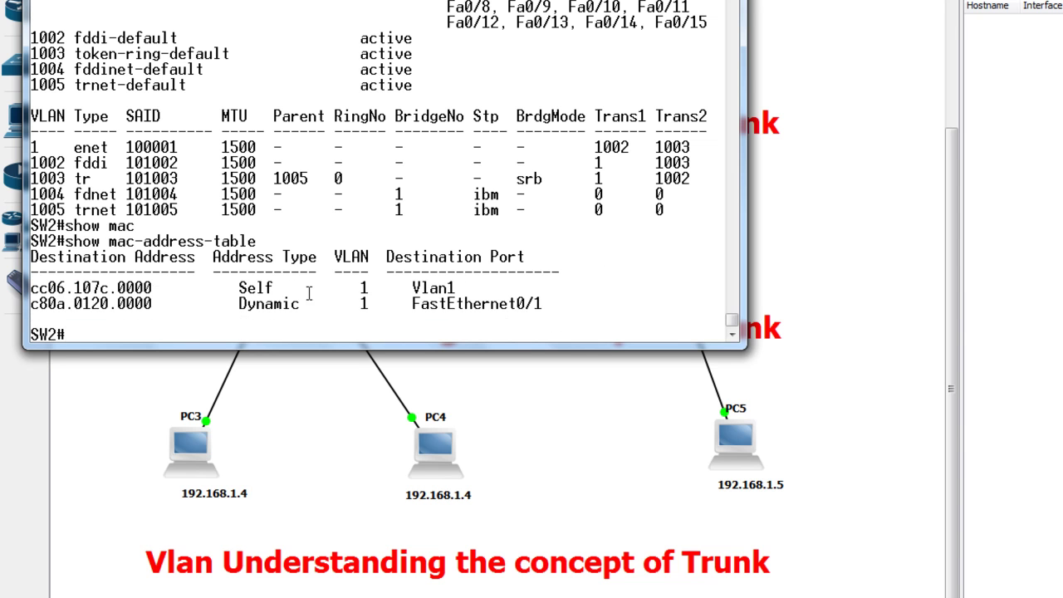
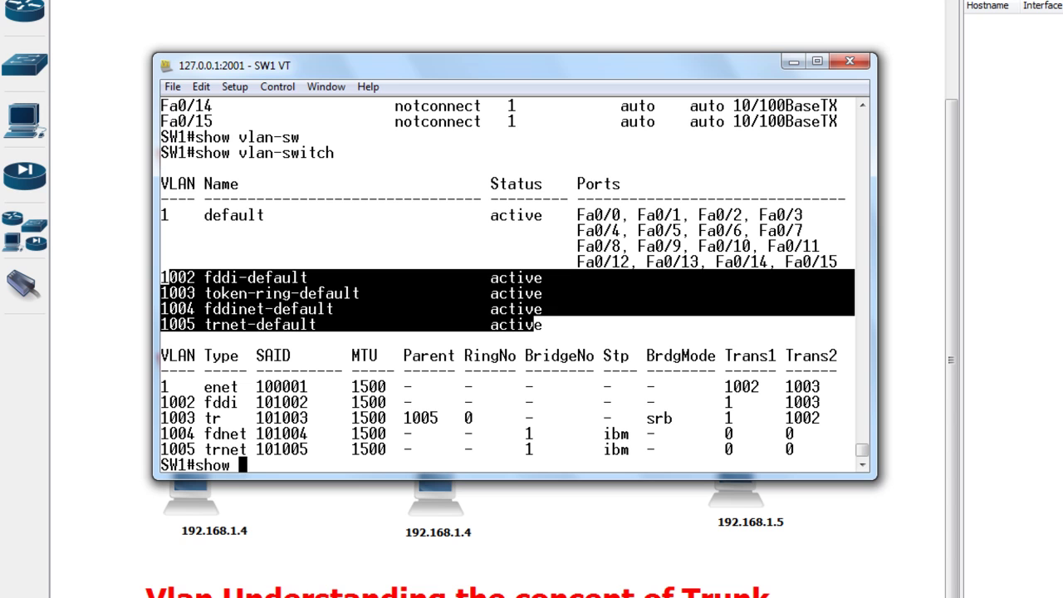
Step: Run 'show interfaces trunk' on SW1, which reports no trunking interfaces
type("r")
key("BackSpace")
key("BackSpace")
key("BackSpace")
type("ter ")
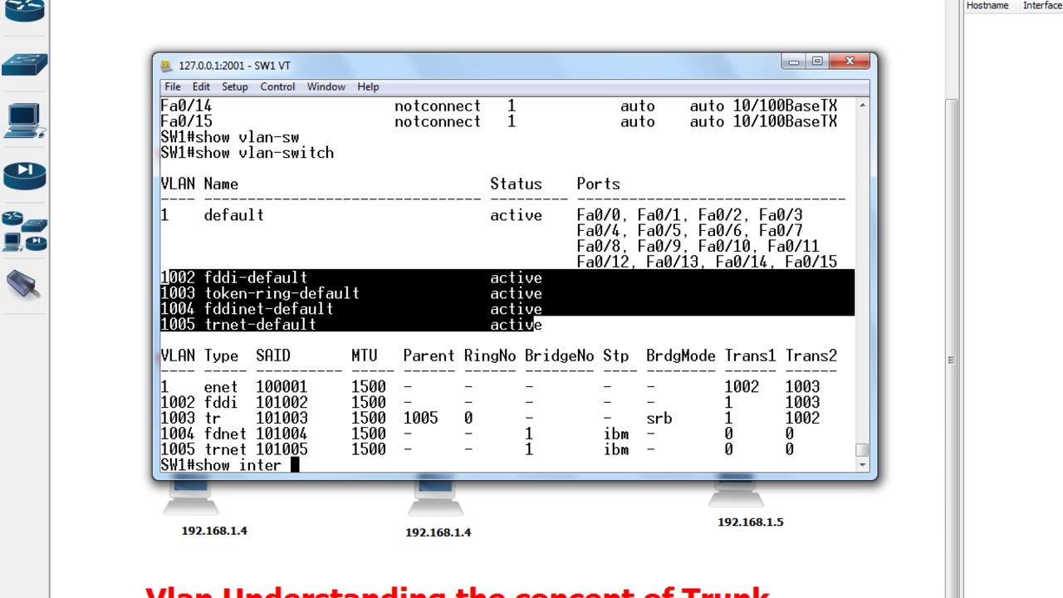
type("tr")
key("Tab")
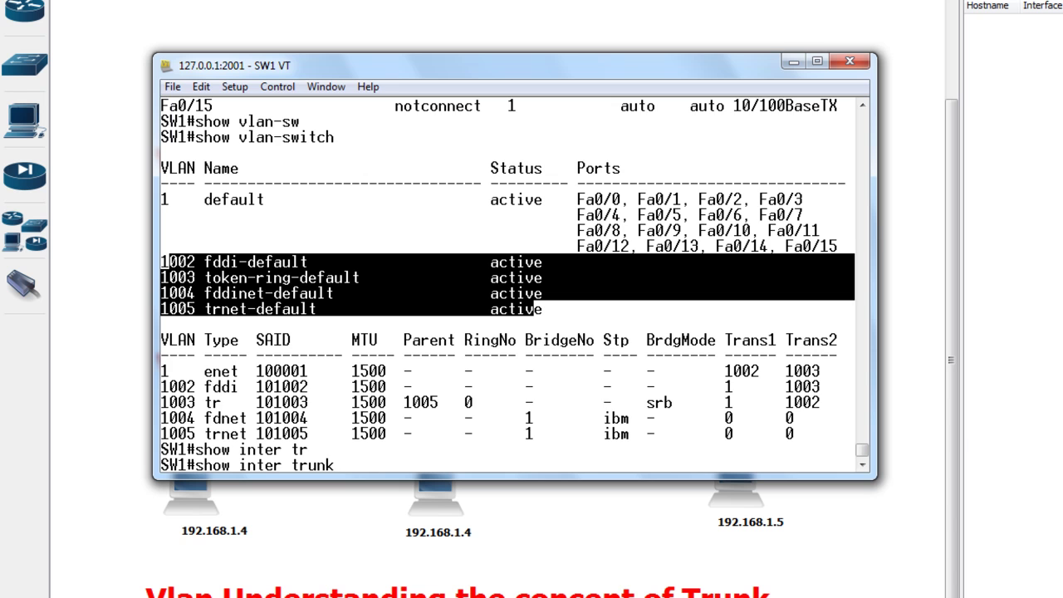
type("?")
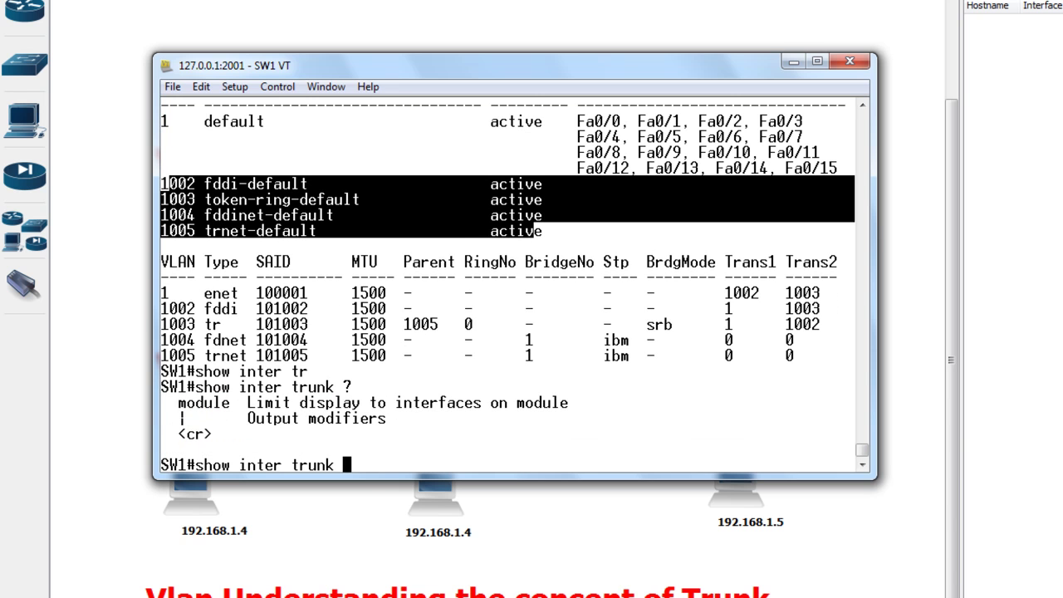
key("Return")
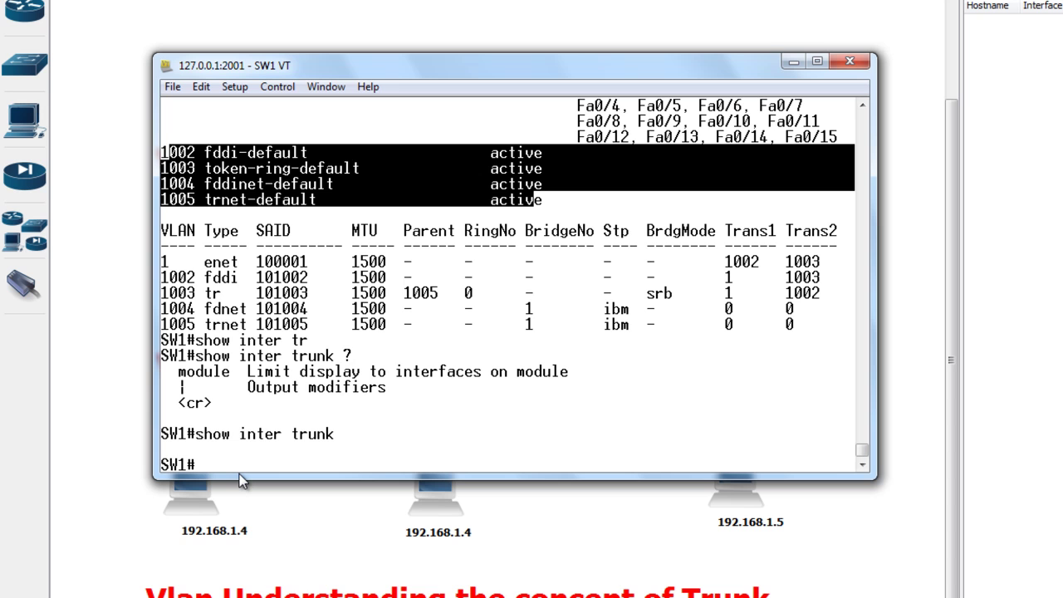
Step: List the help options for 'show interfaces fastEthernet 0/0'
type("show i")
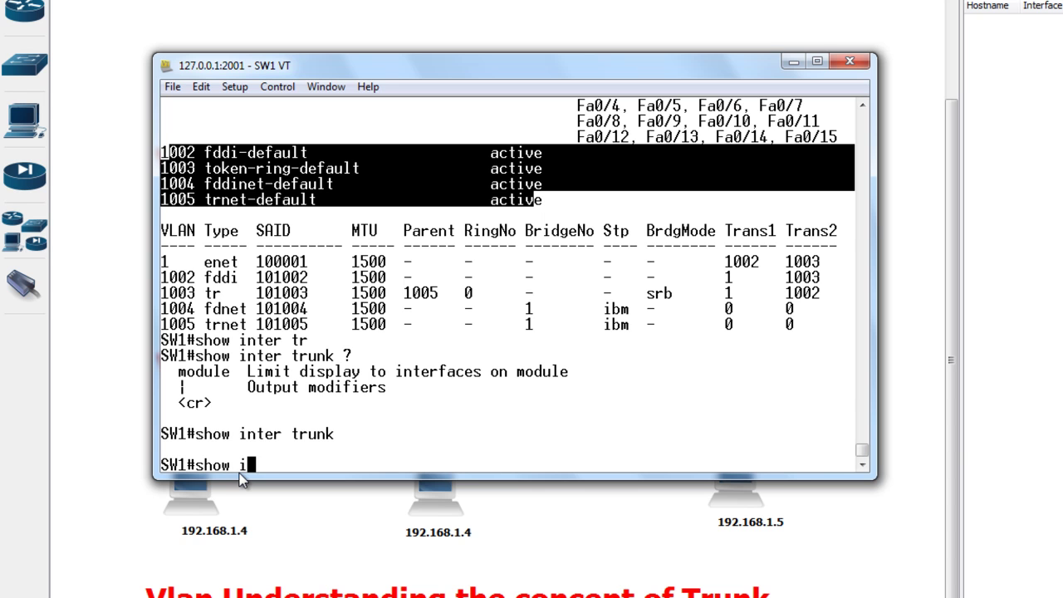
type("nter fas")
key("Tab")
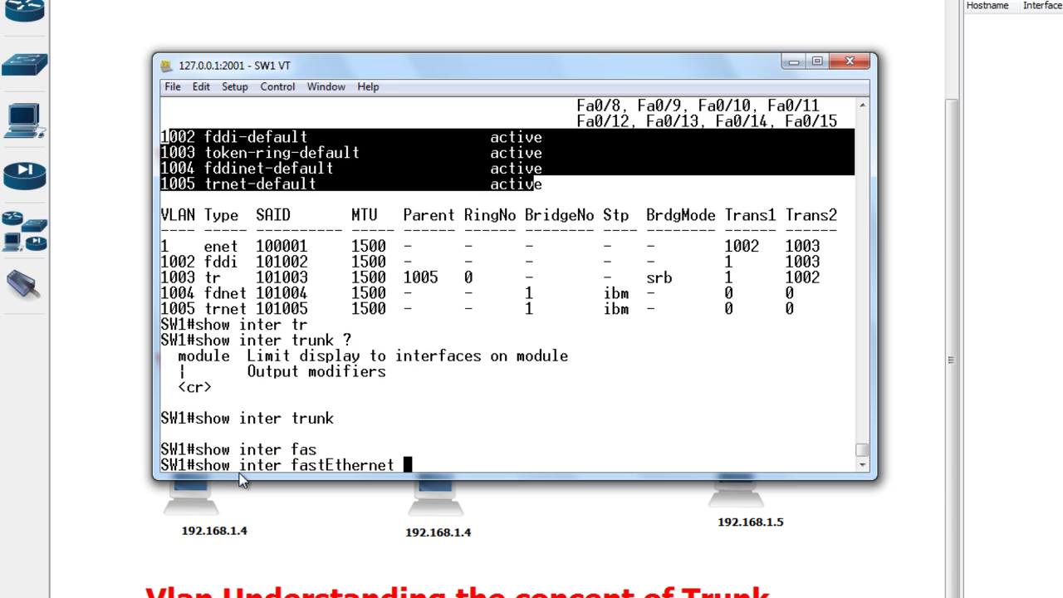
type("?")
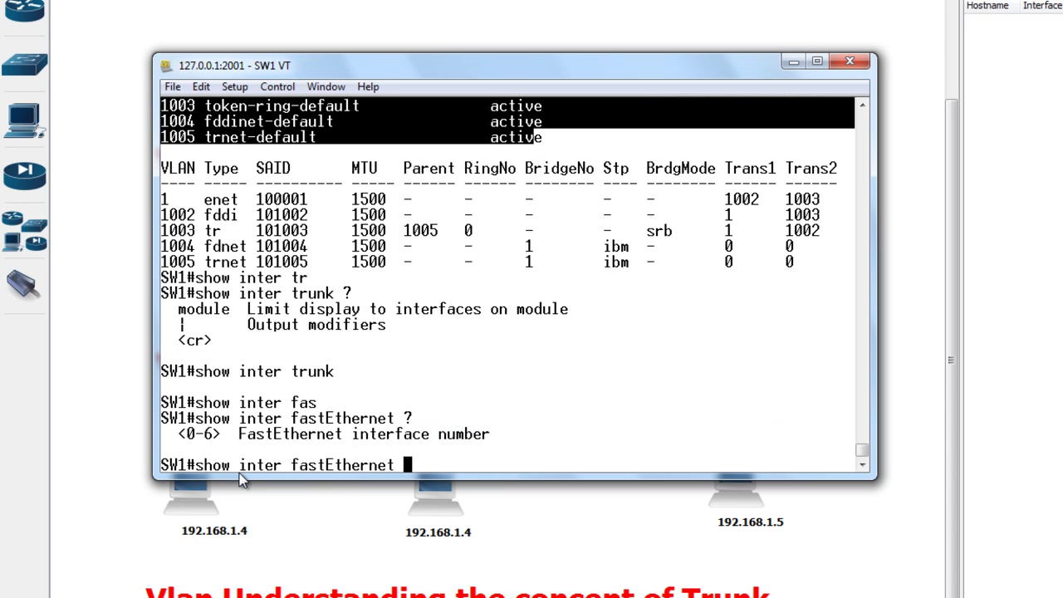
type("0/0 ?")
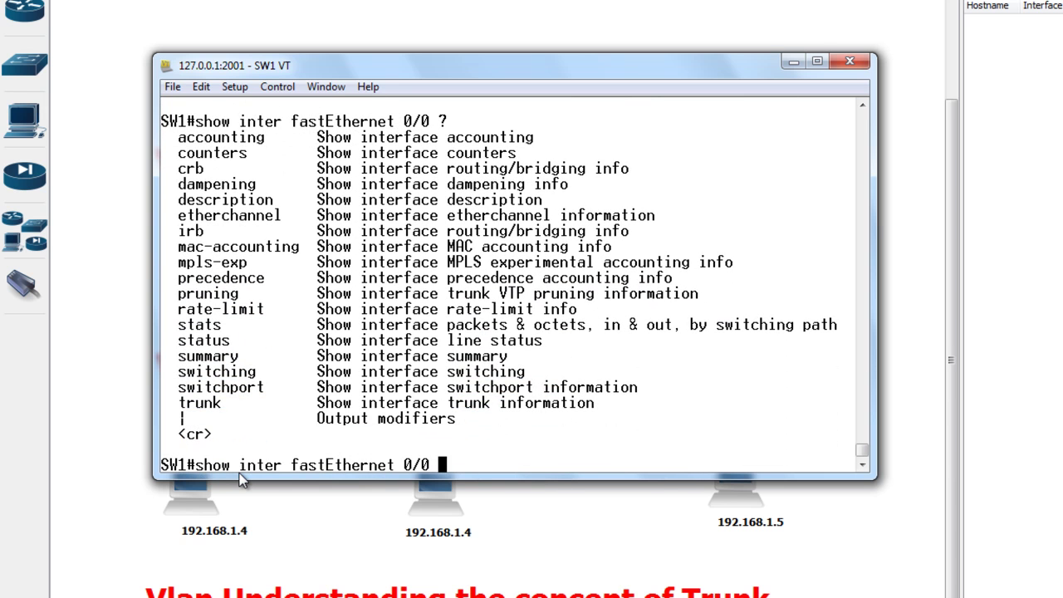
Step: Run 'show interfaces fastEthernet 0/0 trunk': mode off, 802.1q, not-trunking, native VLAN 1
type("trunk")
key("Return")
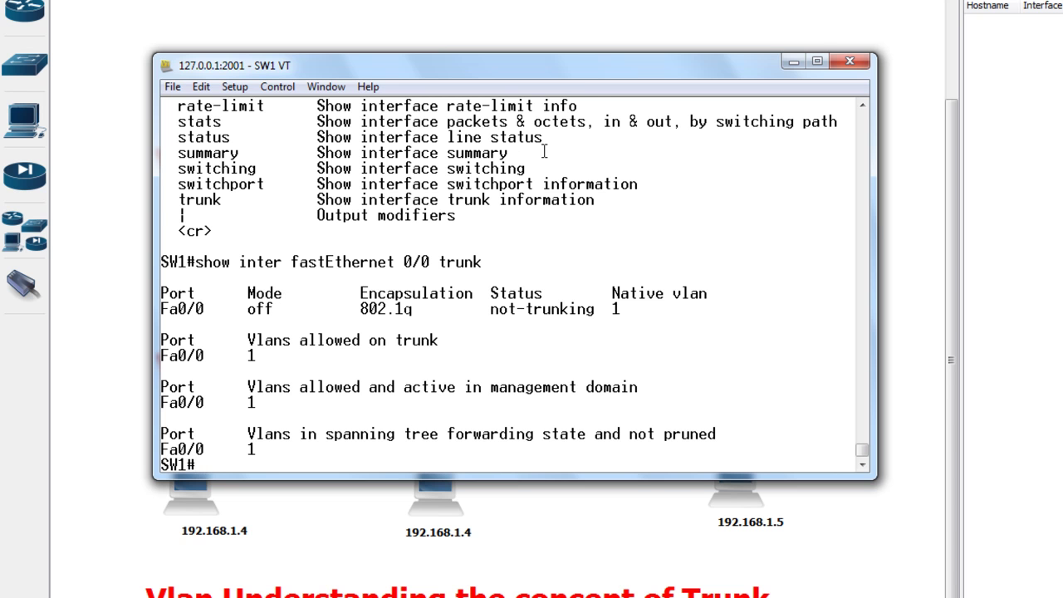
left_click_drag(590, 73, 565, 0)
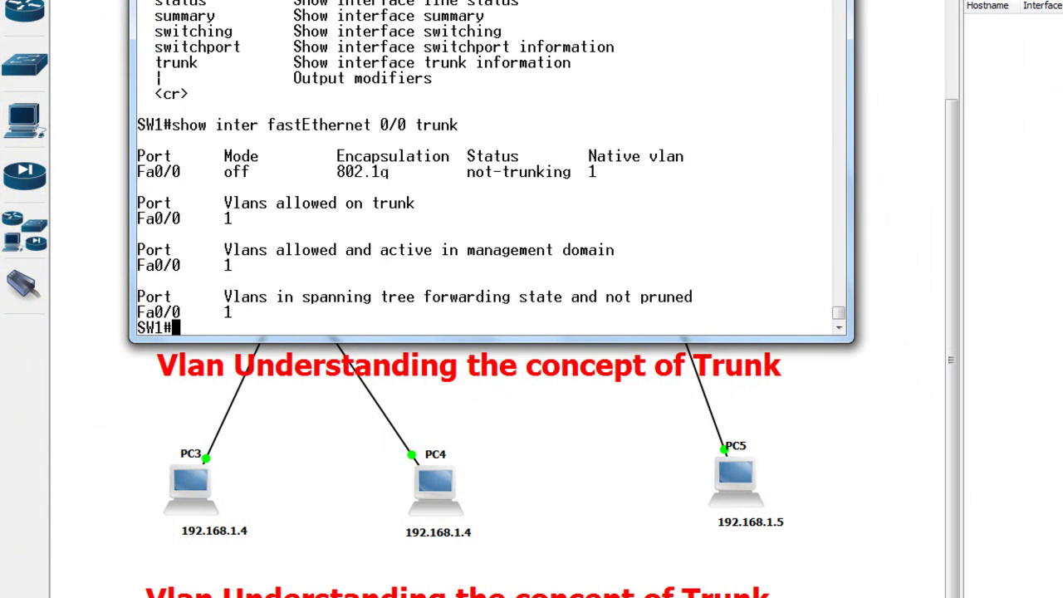
left_click(724, 7)
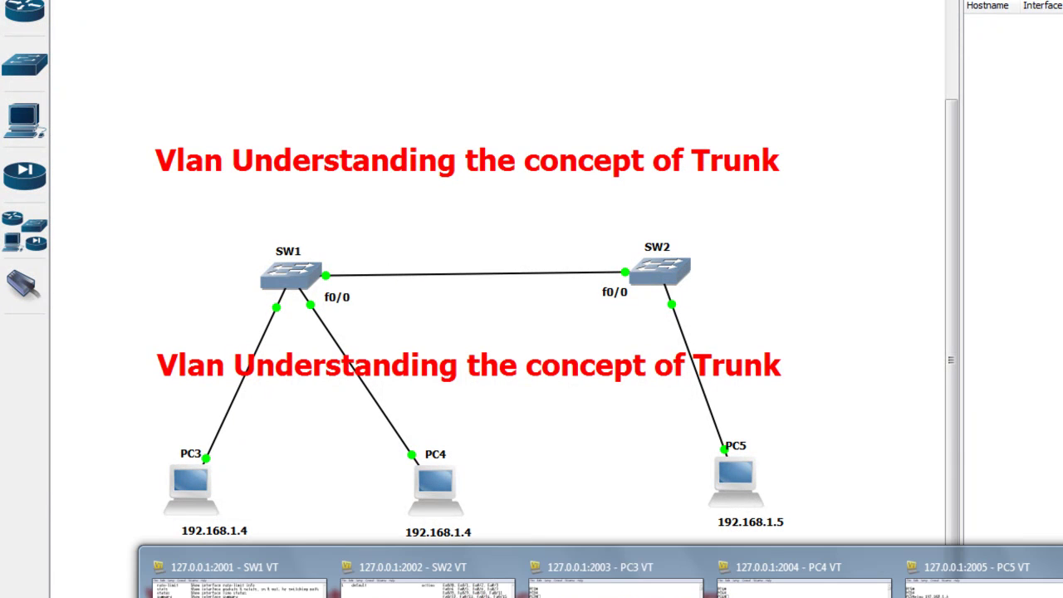
left_click(241, 573)
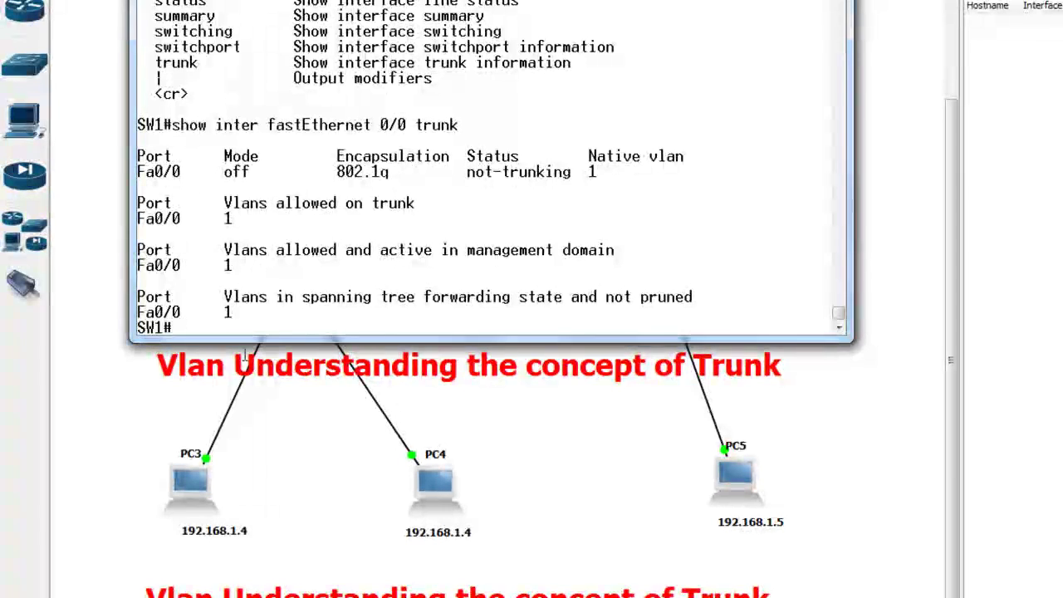
left_click_drag(141, 169, 537, 171)
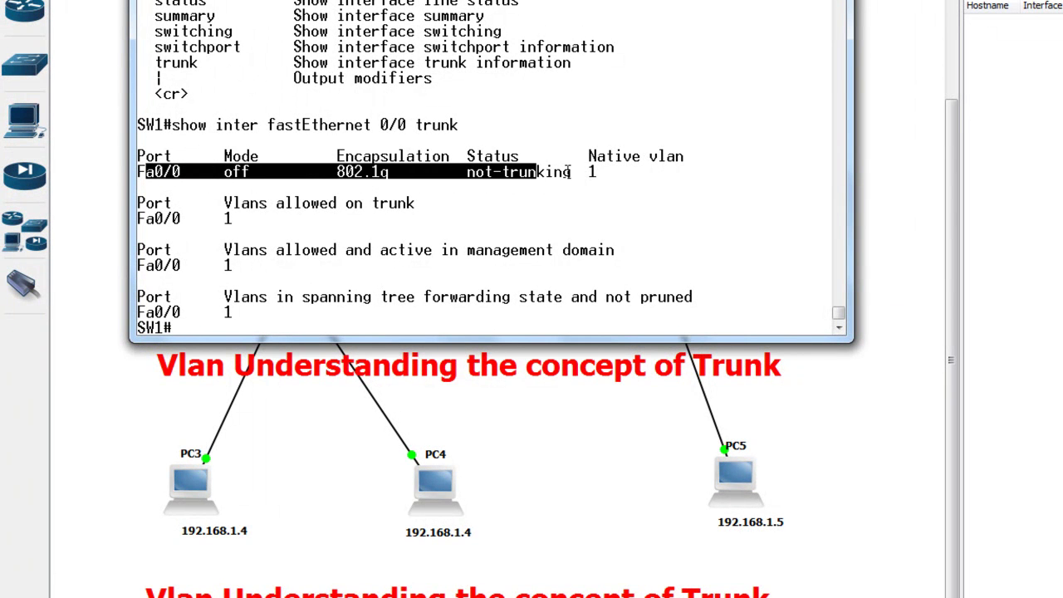
left_click_drag(138, 171, 297, 171)
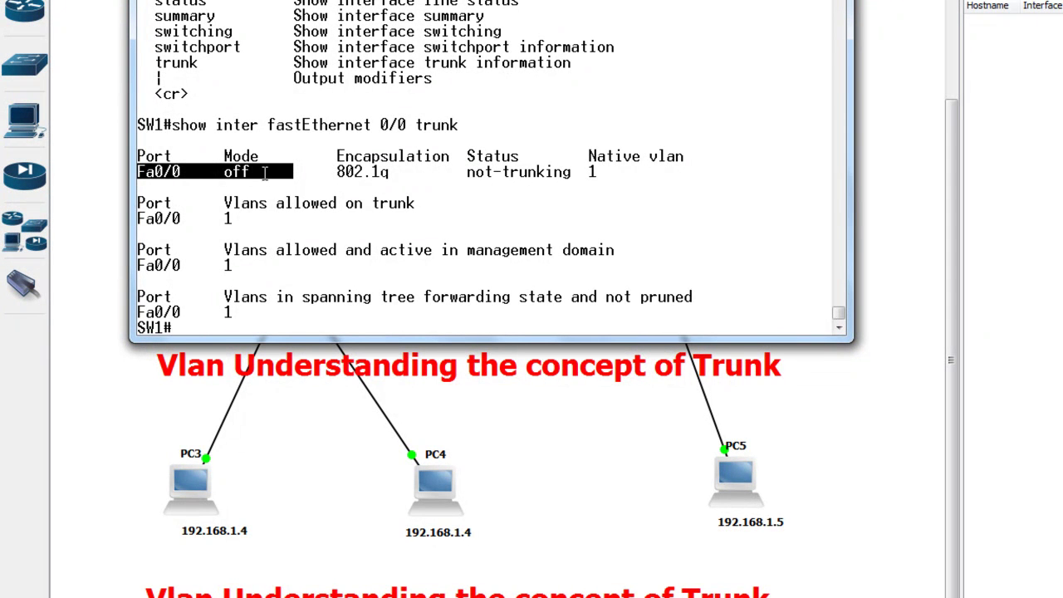
left_click_drag(341, 172, 452, 170)
left_click_drag(336, 172, 407, 172)
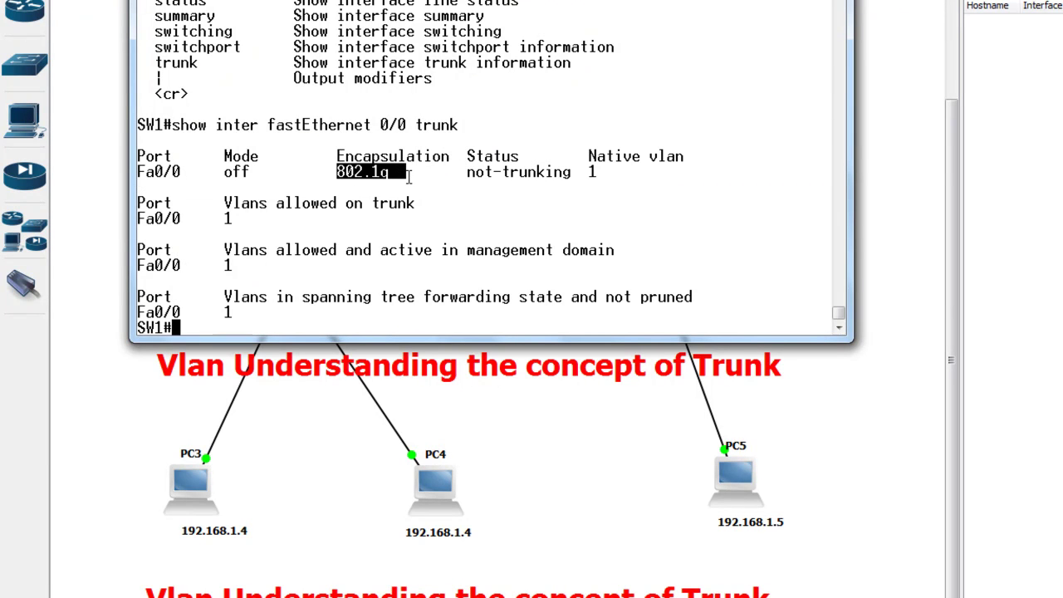
left_click(476, 170)
left_click_drag(479, 171, 574, 173)
left_click_drag(223, 173, 289, 171)
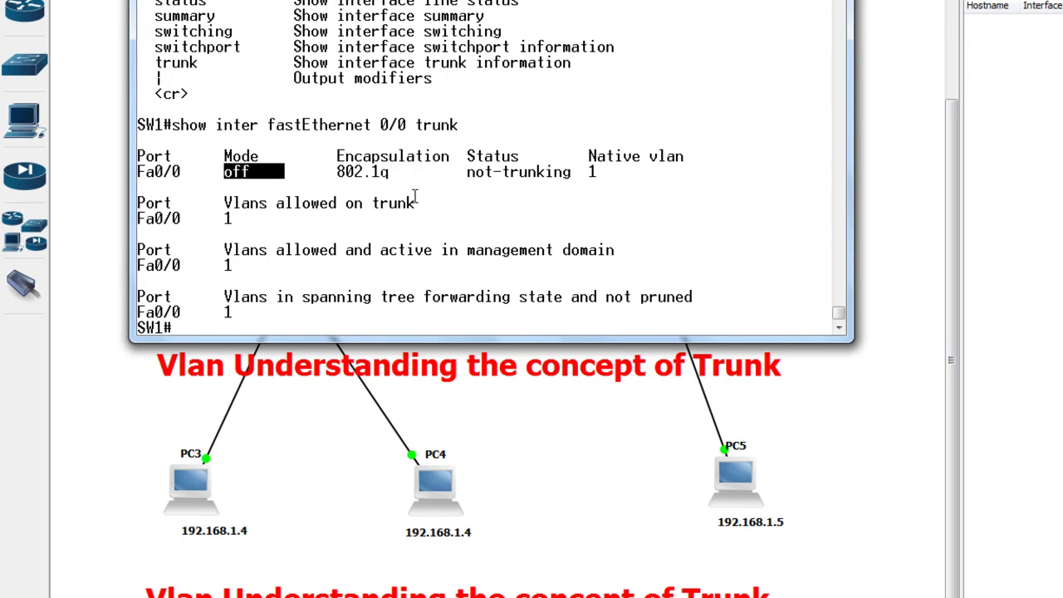
left_click(593, 173)
left_click_drag(591, 172, 692, 174)
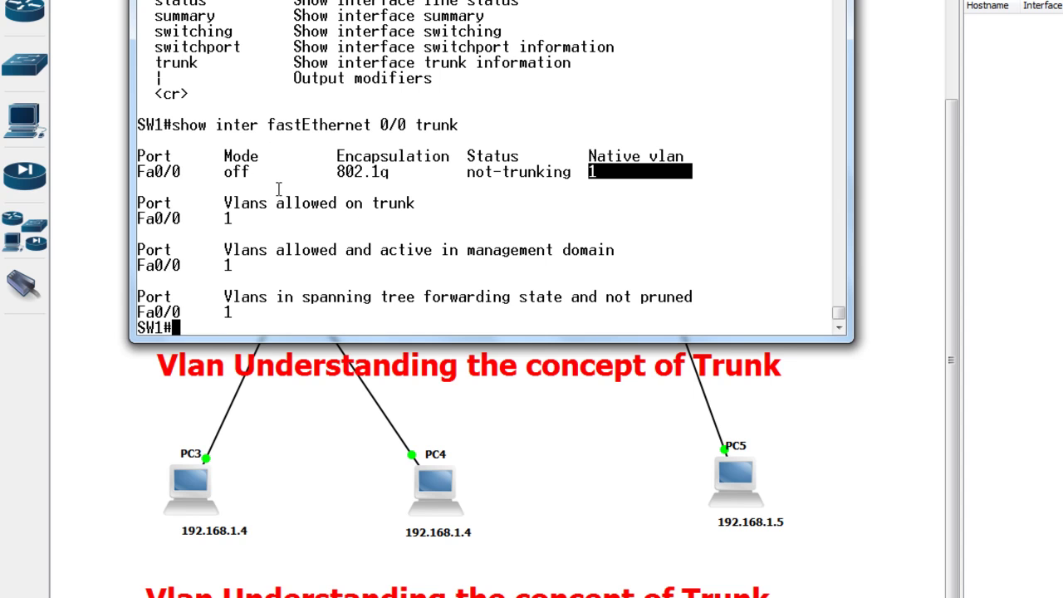
left_click_drag(459, 172, 580, 172)
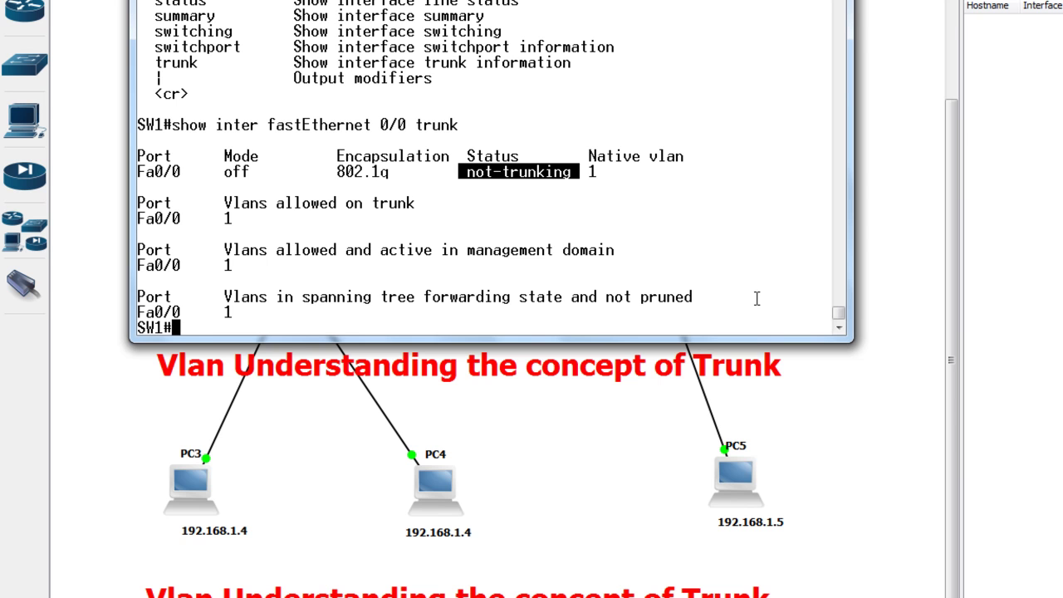
Step: Enter global configuration mode with 'conf t' and select interface f0/0 on SW1
type("conf t")
key("Return")
type("inte")
key("BackSpace")
key("BackSpace")
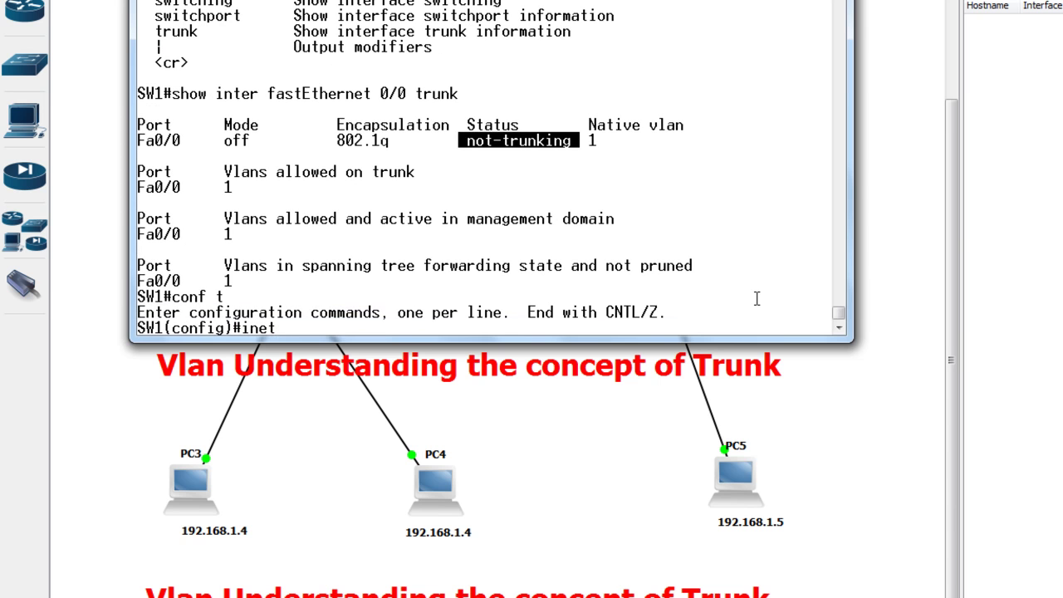
type("terface f0/0")
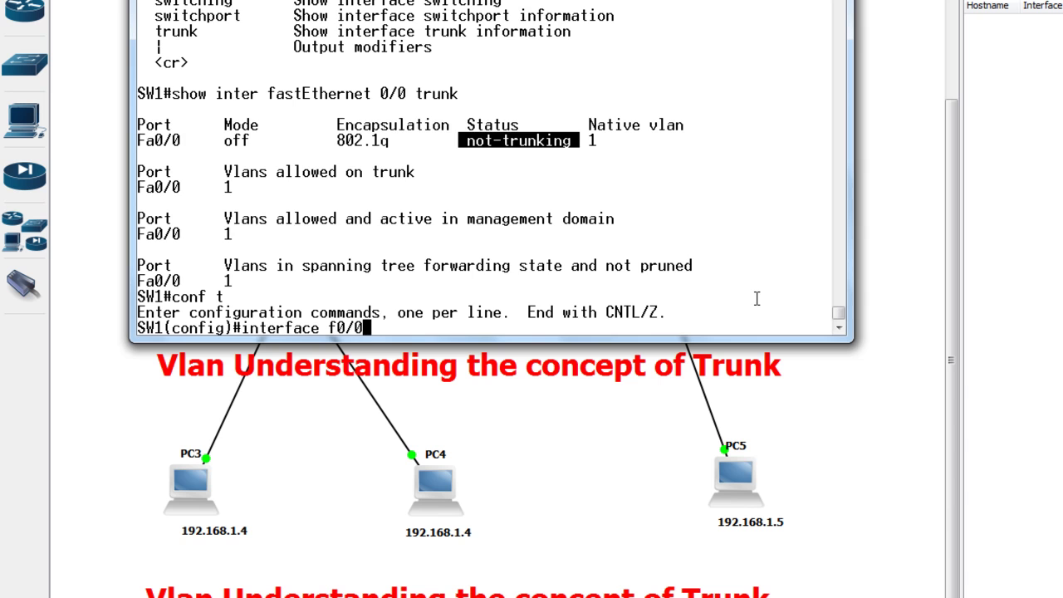
key("Return")
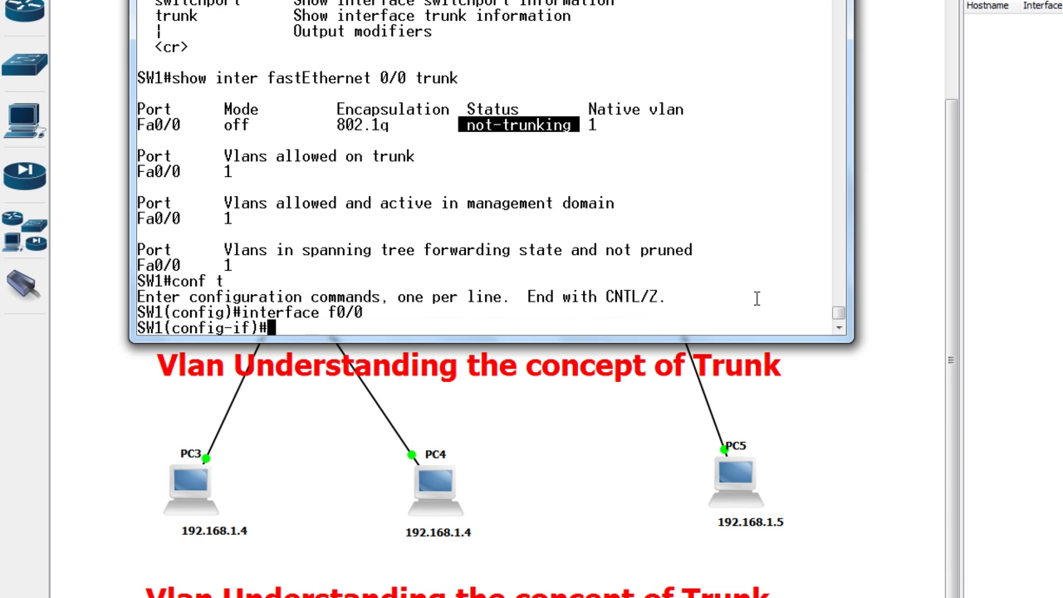
Step: Apply 'switchport mode trunk' to Fa0/0, then exit configuration mode with Ctrl+Z
type("swi")
key("Tab")
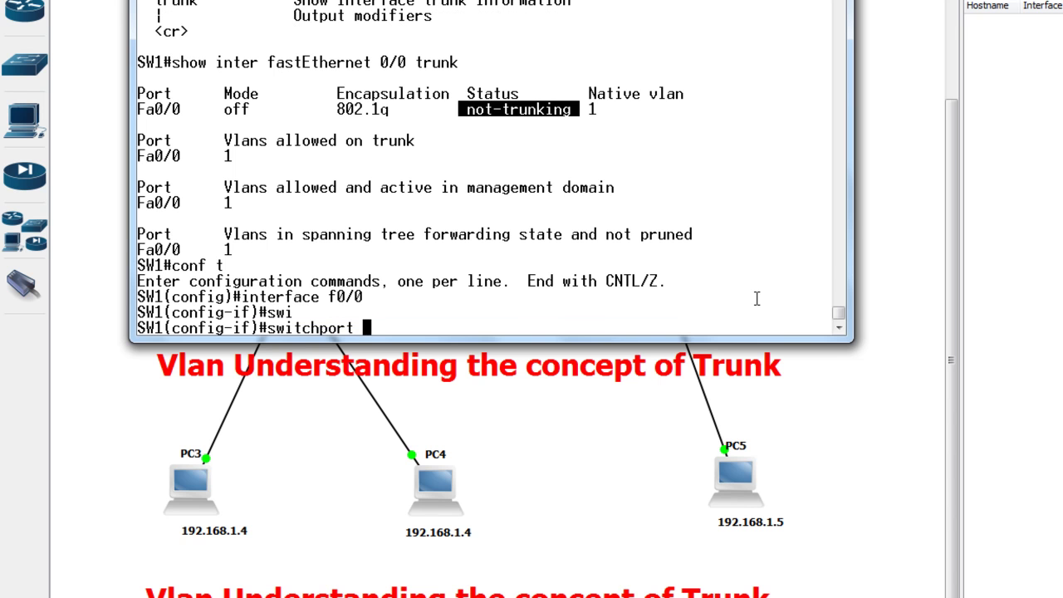
type("?")
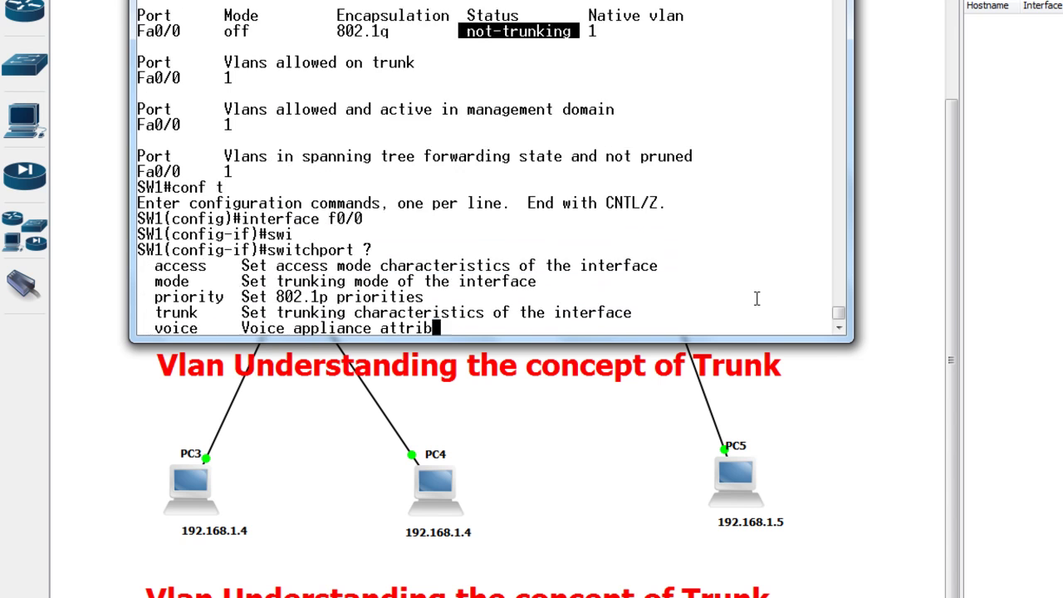
key("BackSpace")
type("mode ")
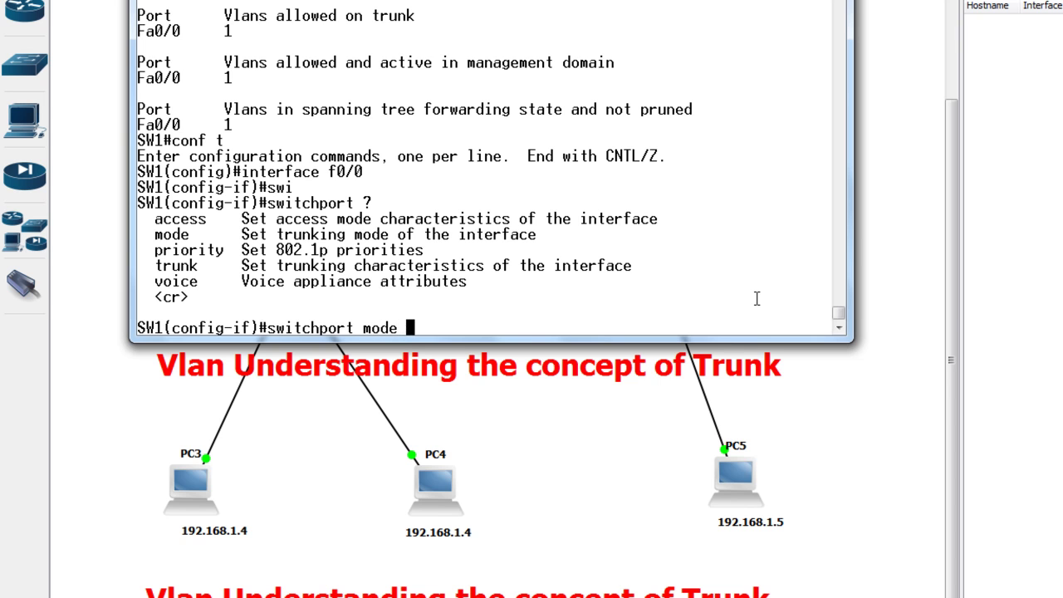
type("?")
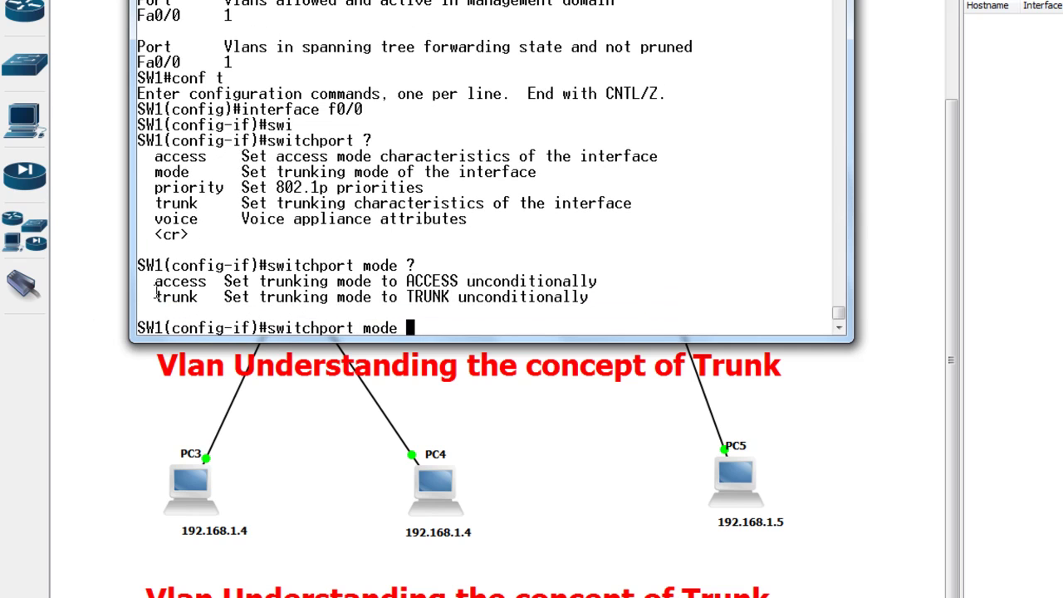
left_click_drag(156, 297, 215, 288)
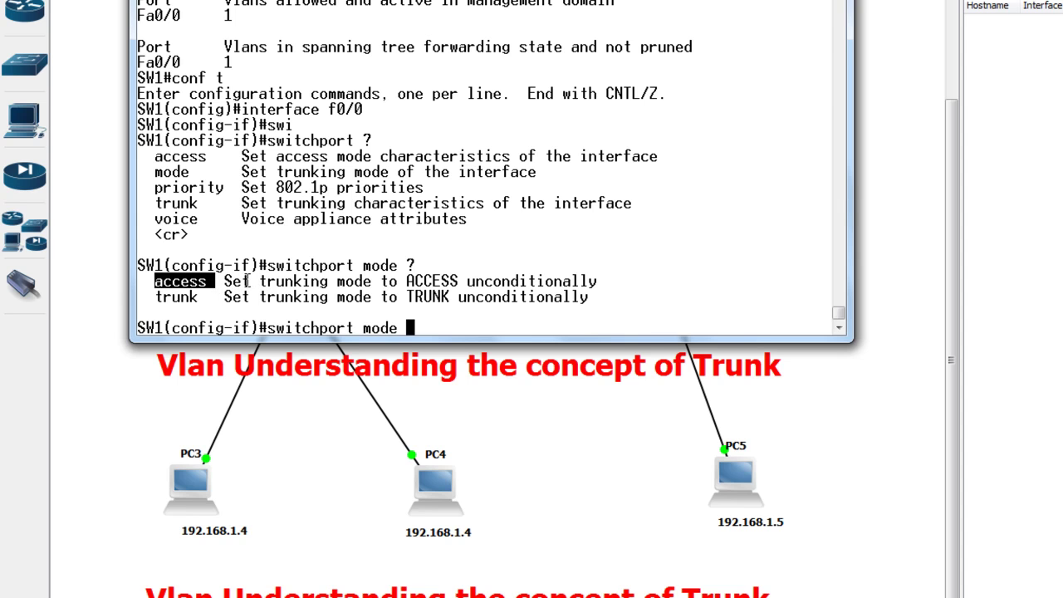
left_click_drag(155, 297, 205, 308)
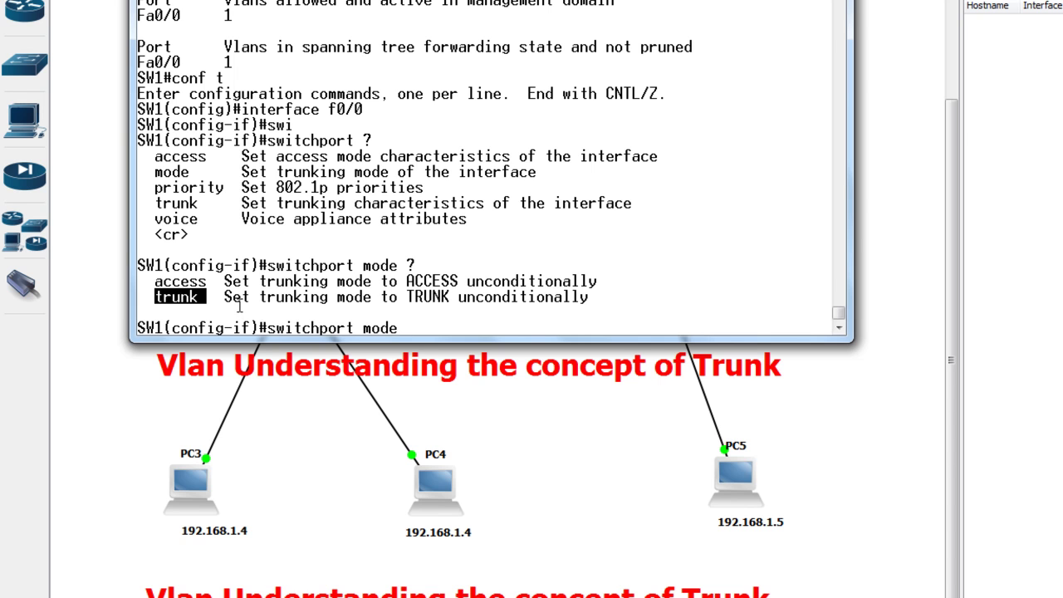
type("trunk")
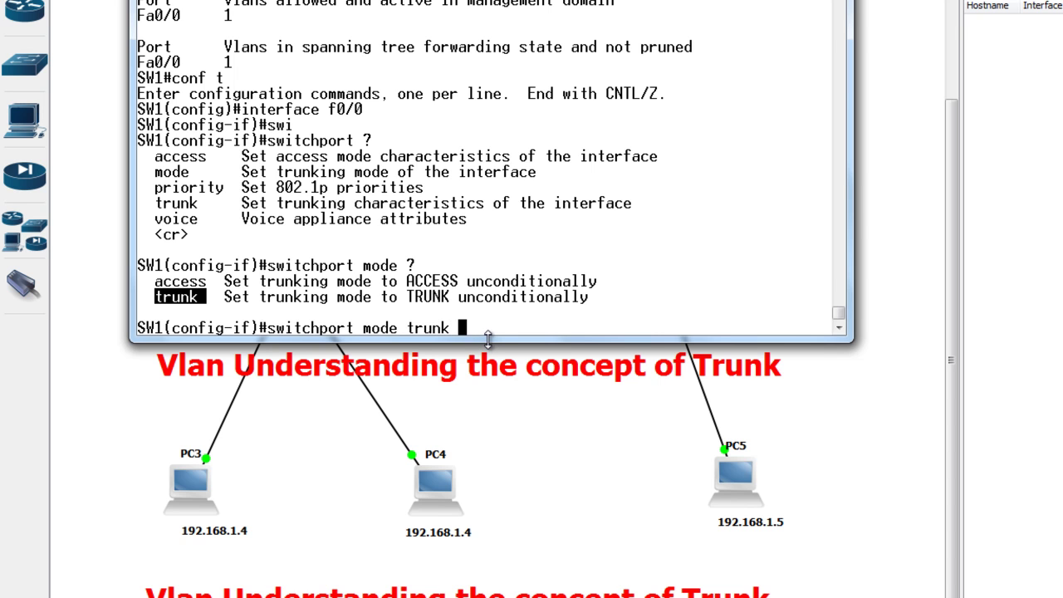
type("?")
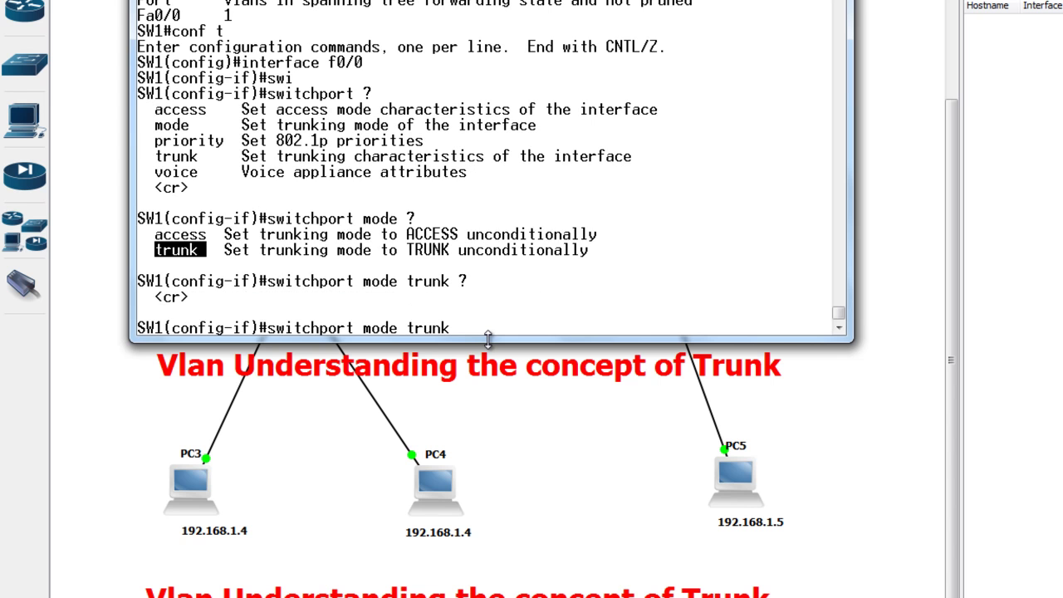
key("Return")
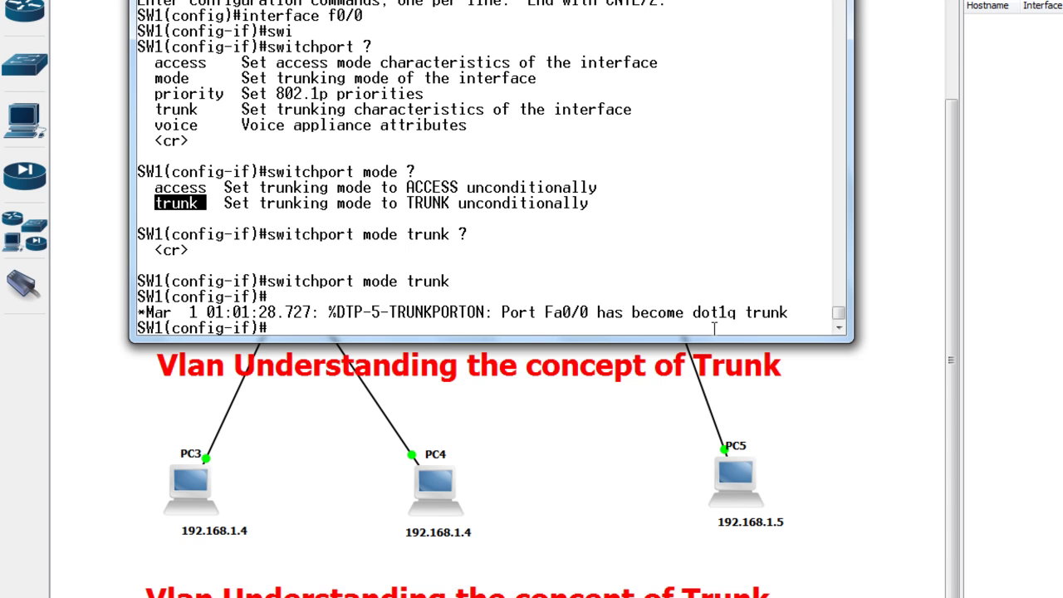
key("ctrl+z")
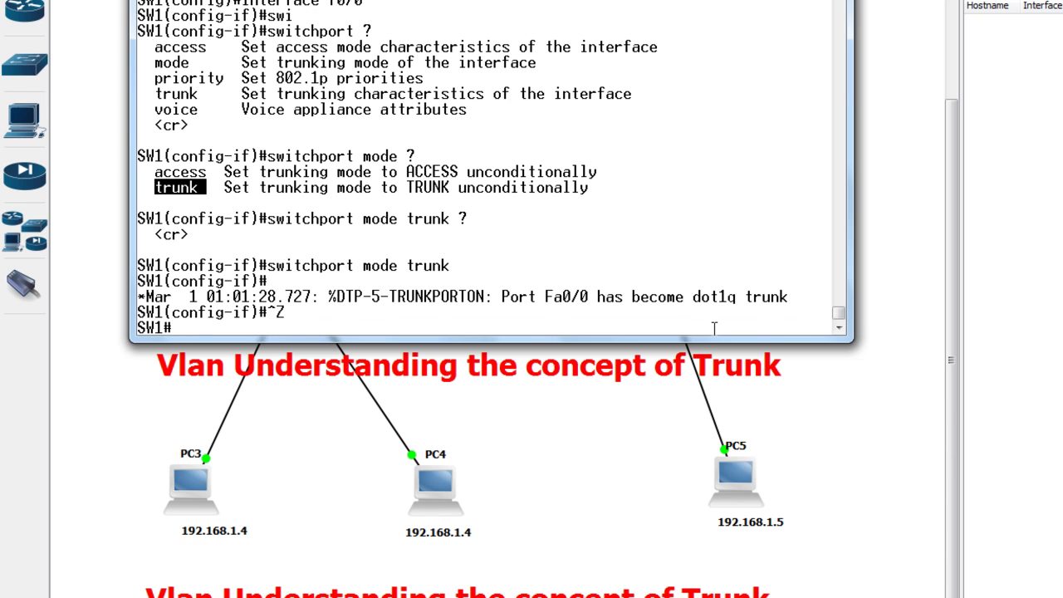
Step: Run 'show inter fastEthernet 0/0 trunk' and highlight mode on, trunking and 802.1q
type("show inter fastEthernet 0/0 trunk")
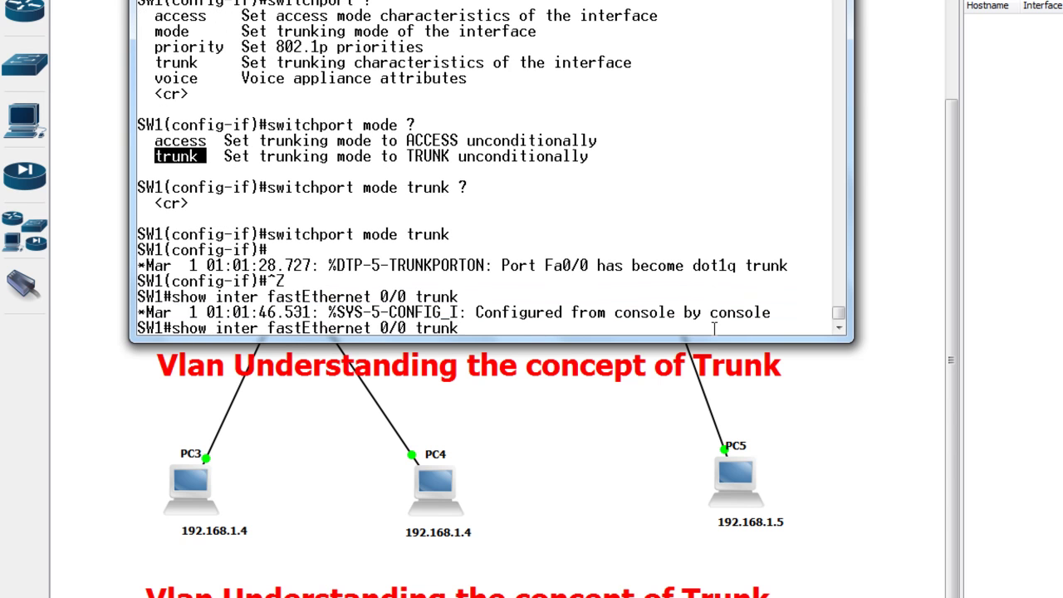
key("Return")
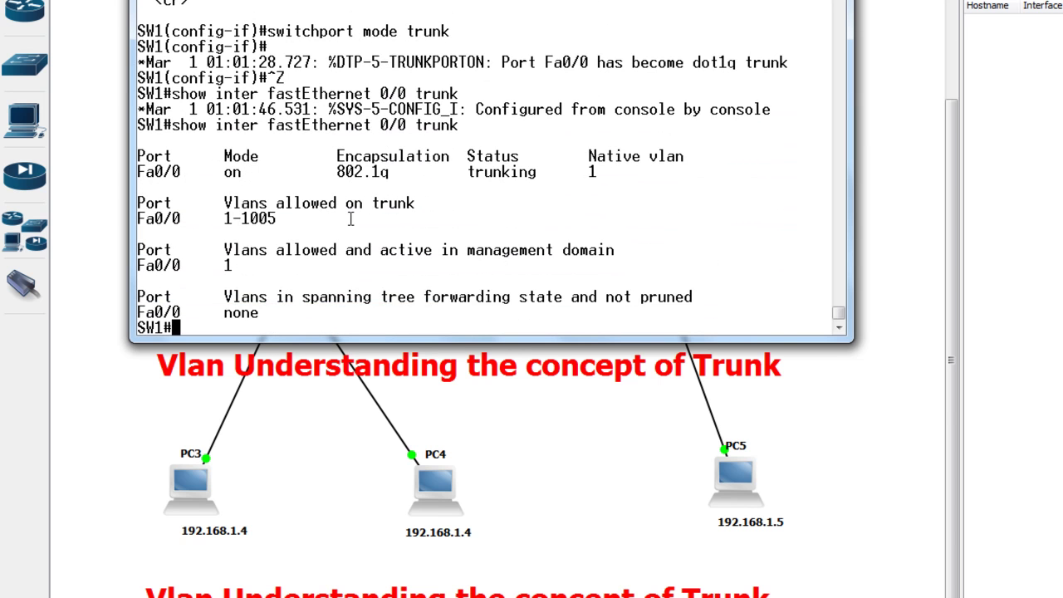
left_click_drag(216, 172, 249, 175)
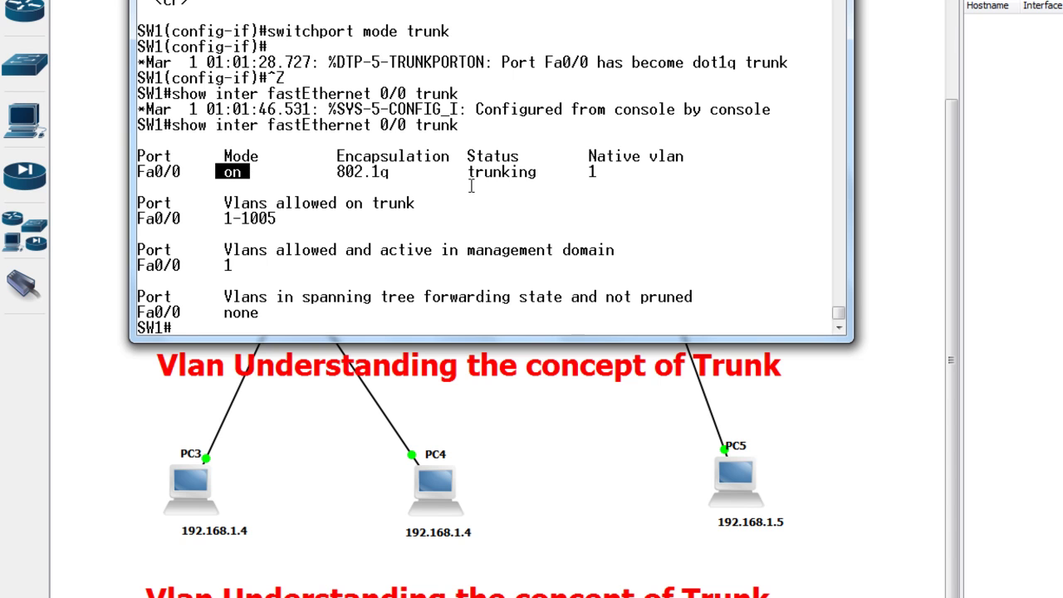
left_click_drag(467, 172, 552, 172)
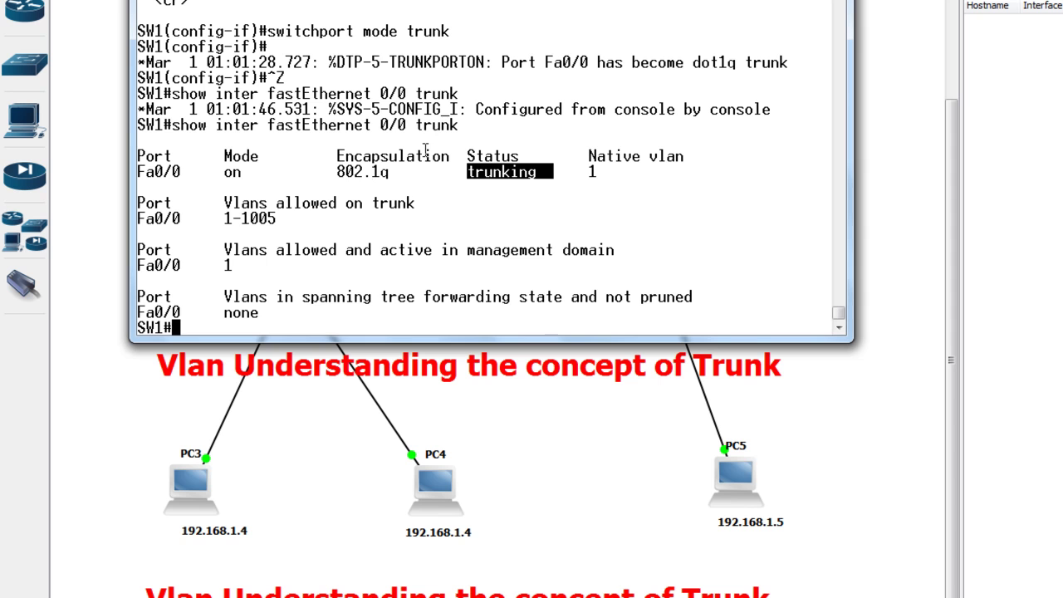
left_click(339, 177)
left_click_drag(339, 177, 407, 173)
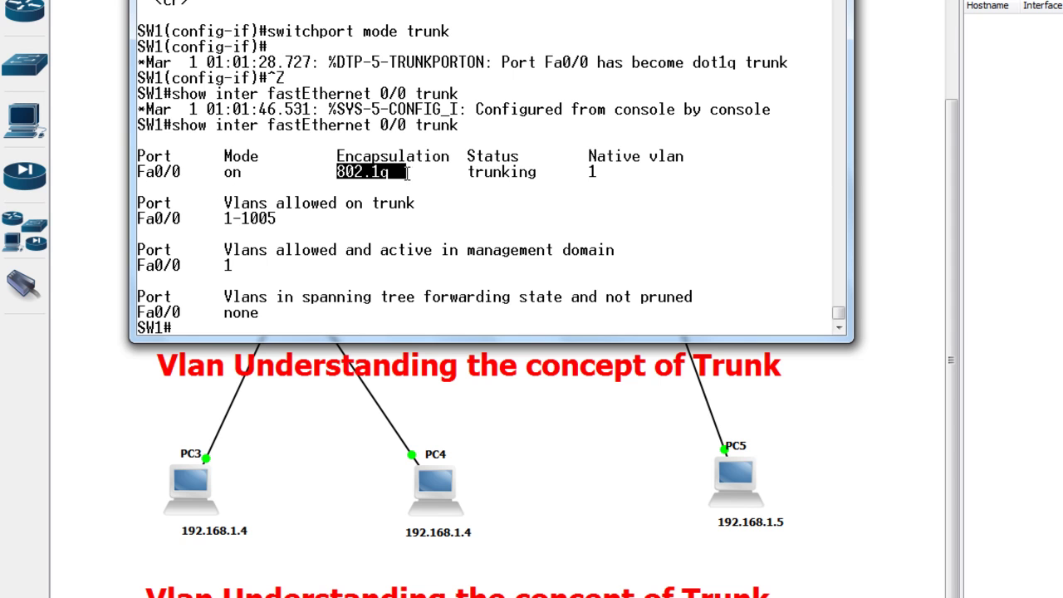
left_click_drag(405, 177, 414, 174)
Step: Switch from SW1's console to SW2's and run 'show interface f0/0 trunk'
left_click(681, 347)
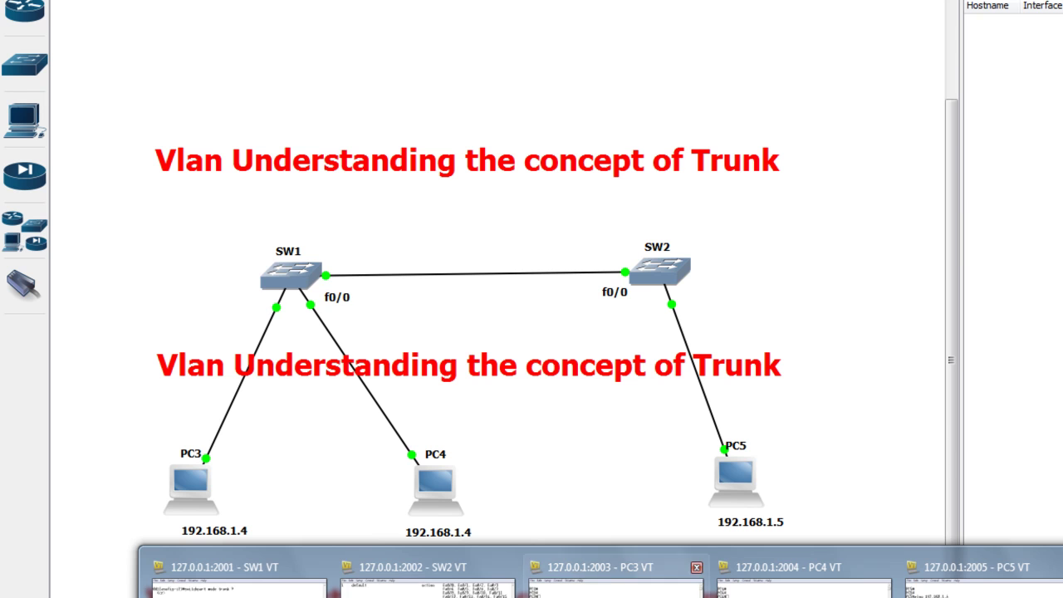
left_click(427, 577)
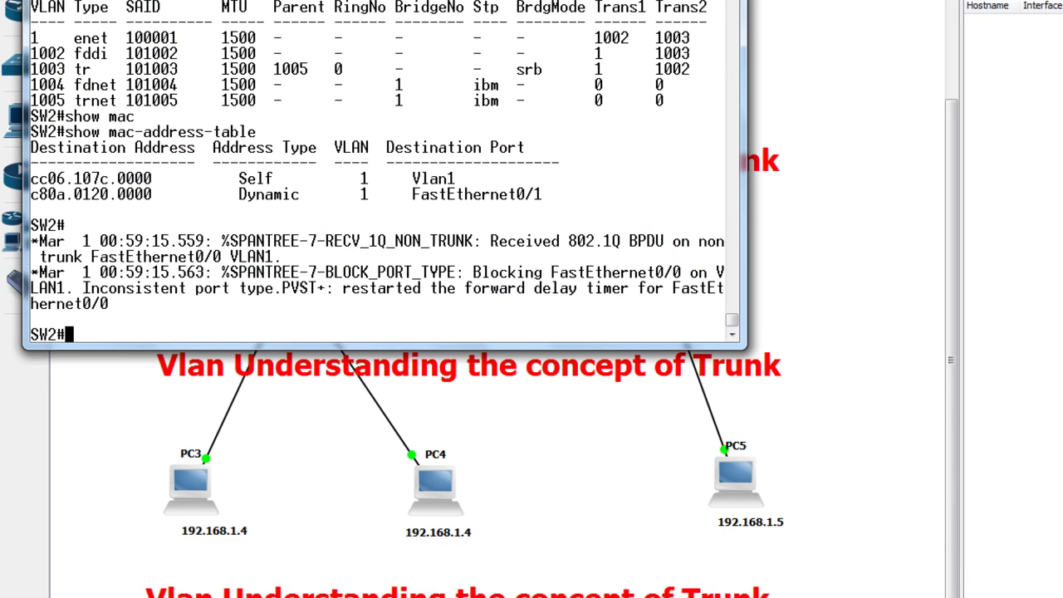
type("show inte")
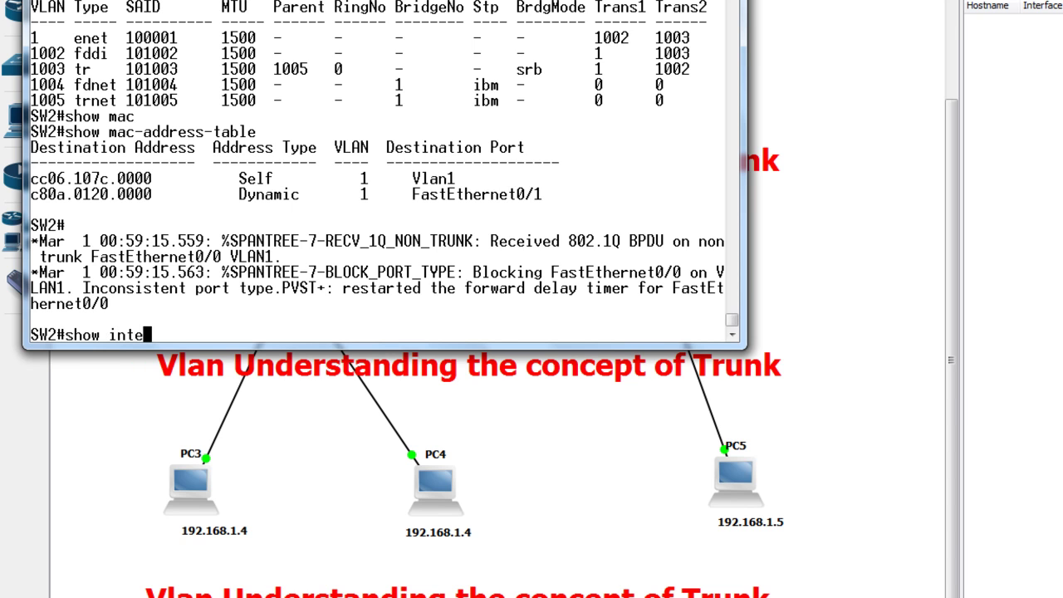
type("rface f0/0")
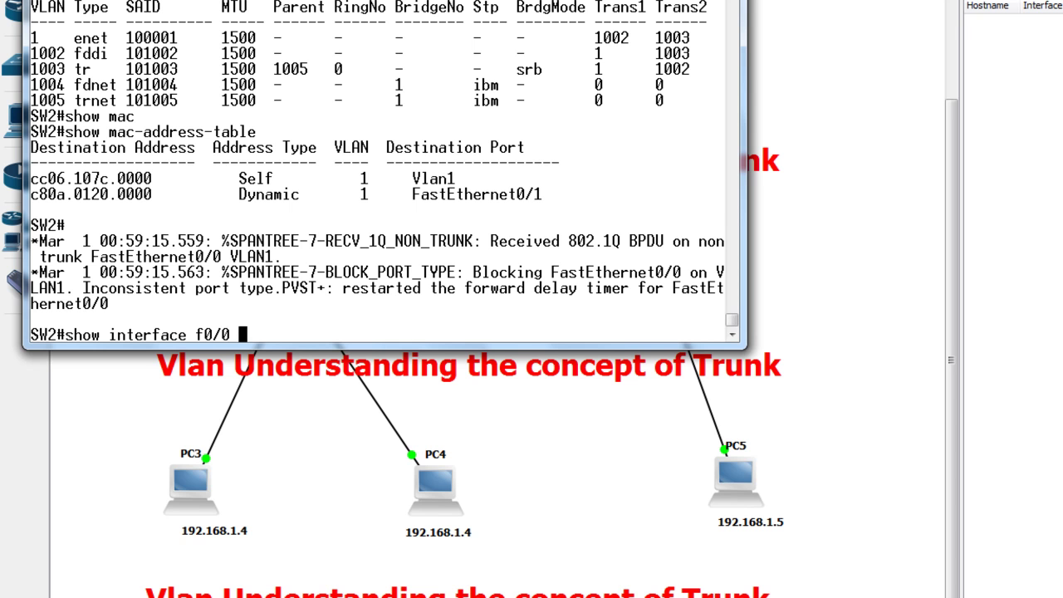
type(" ?")
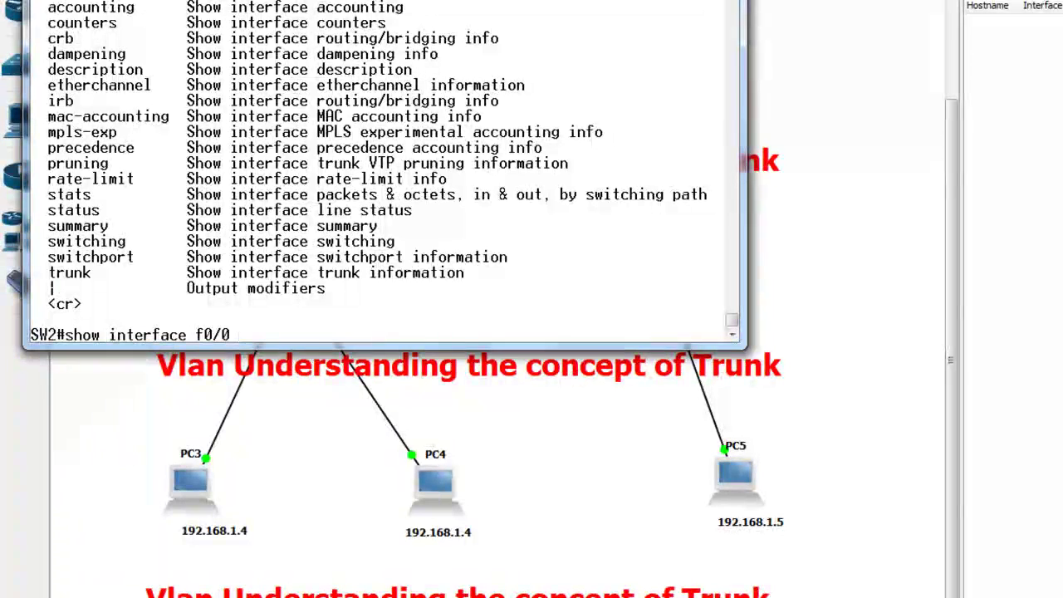
type("trunk")
key("Return")
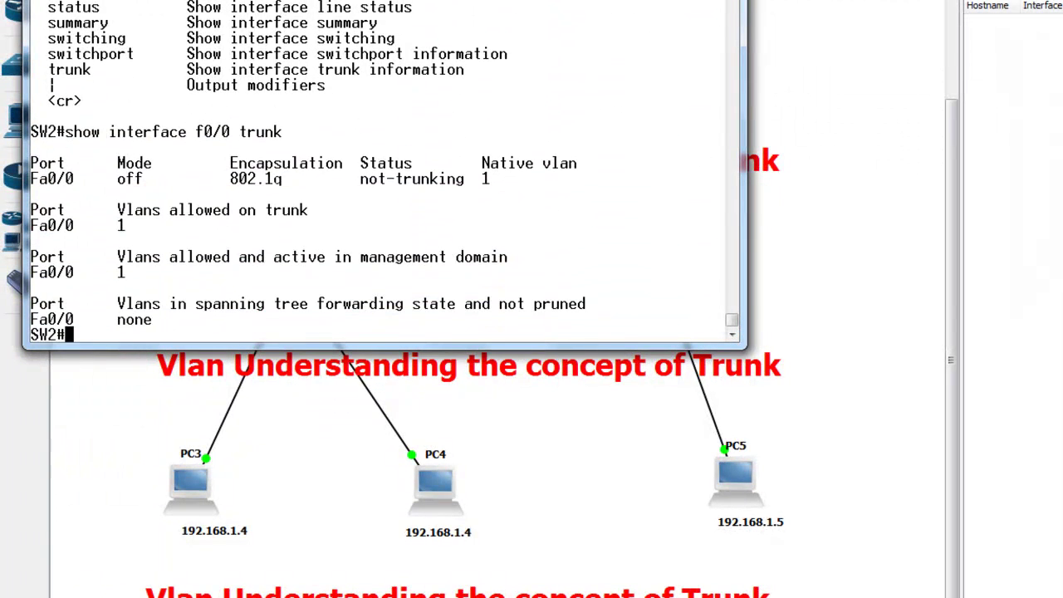
Step: Highlight SW2 Fa0/0's mode off, 802.1q encapsulation and not-trunking status
left_click_drag(117, 178, 144, 177)
left_click(235, 178)
left_click_drag(235, 178, 304, 178)
left_click(368, 175)
left_click_drag(368, 175, 467, 182)
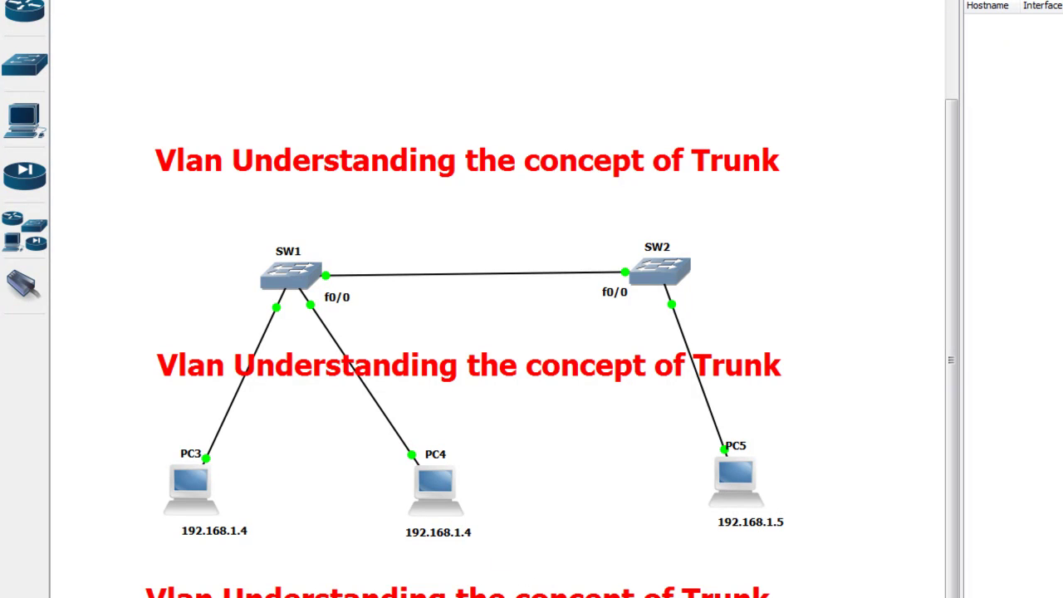
Step: Rerun 'ping 192.168.1.4' from PC5, which now fails with 0/5 replies
mouse_move(609, 597)
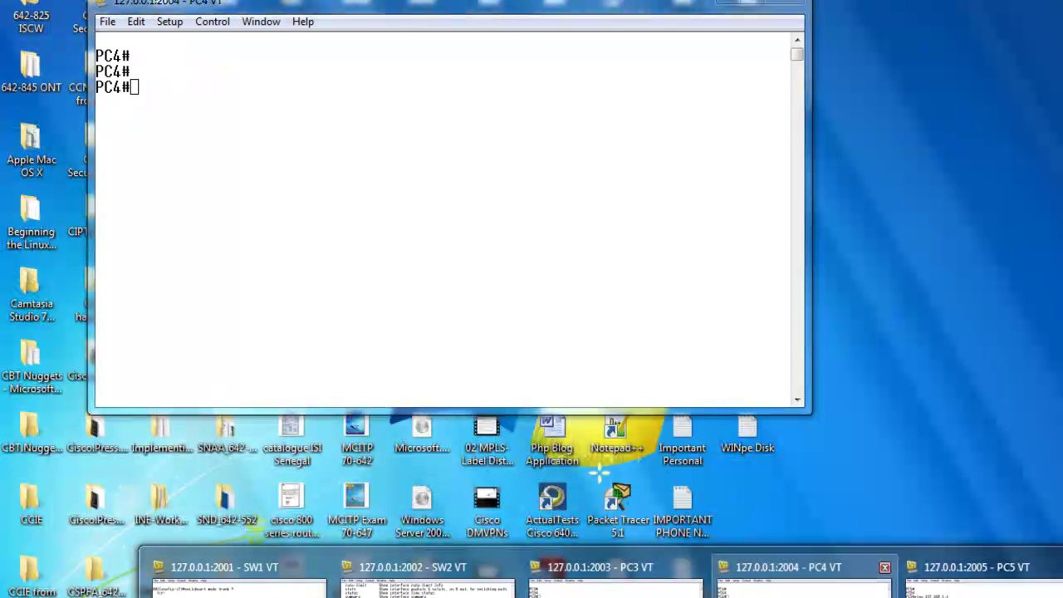
left_click(980, 582)
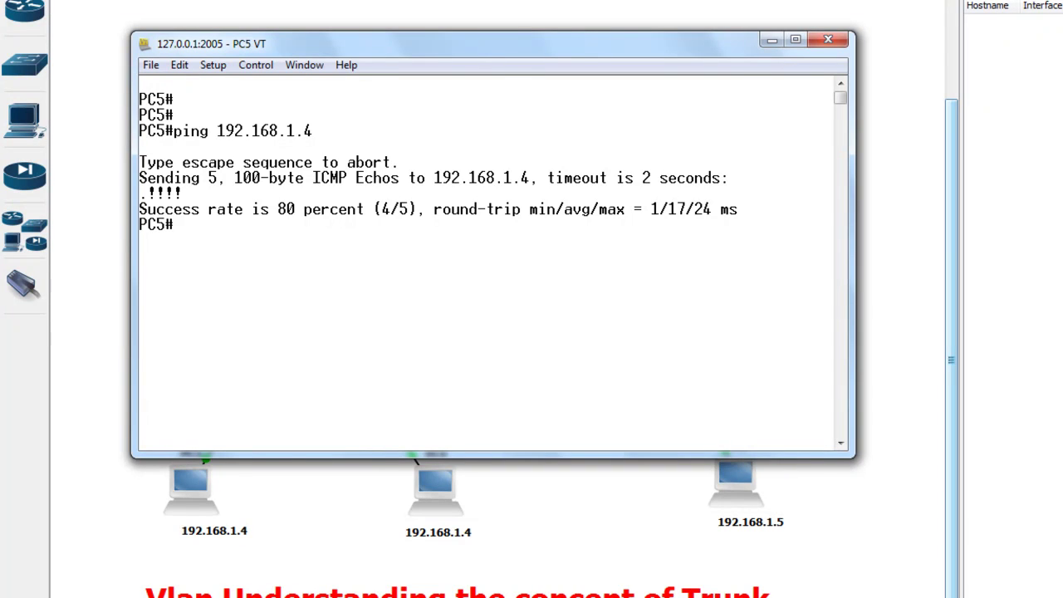
key("Up")
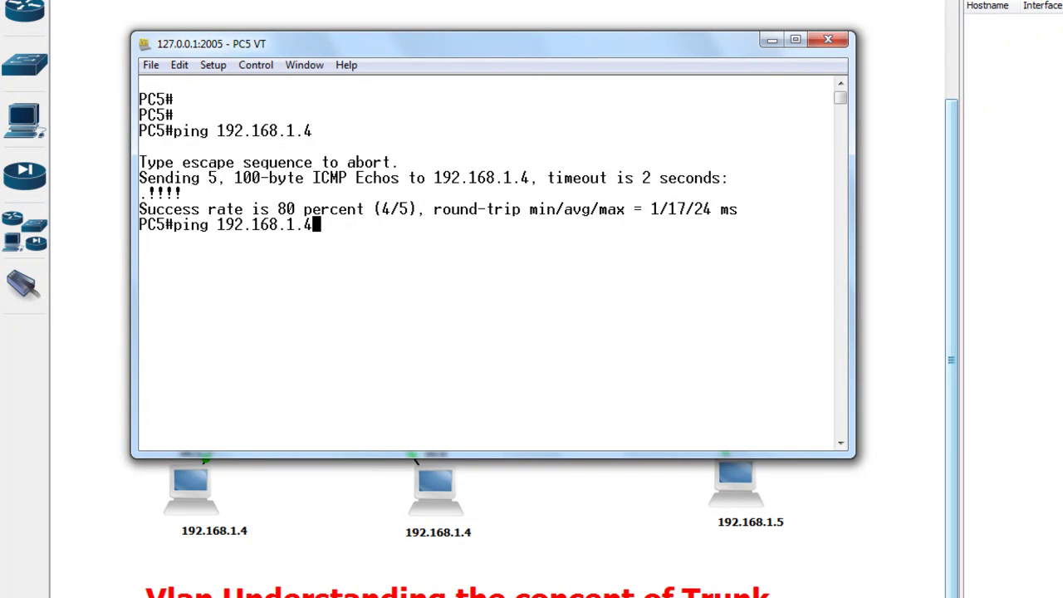
key("Return")
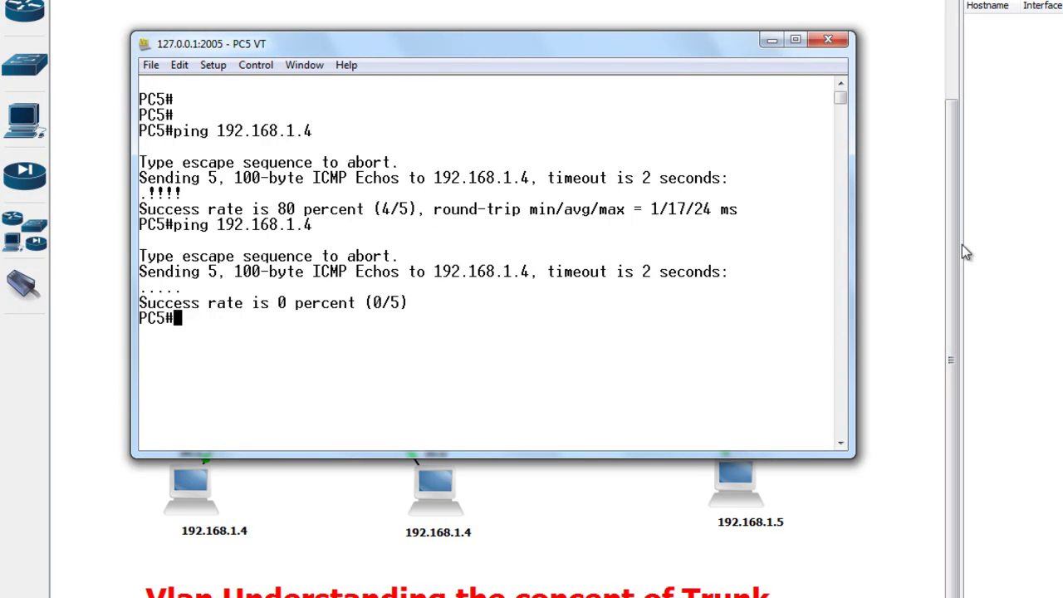
left_click(771, 41)
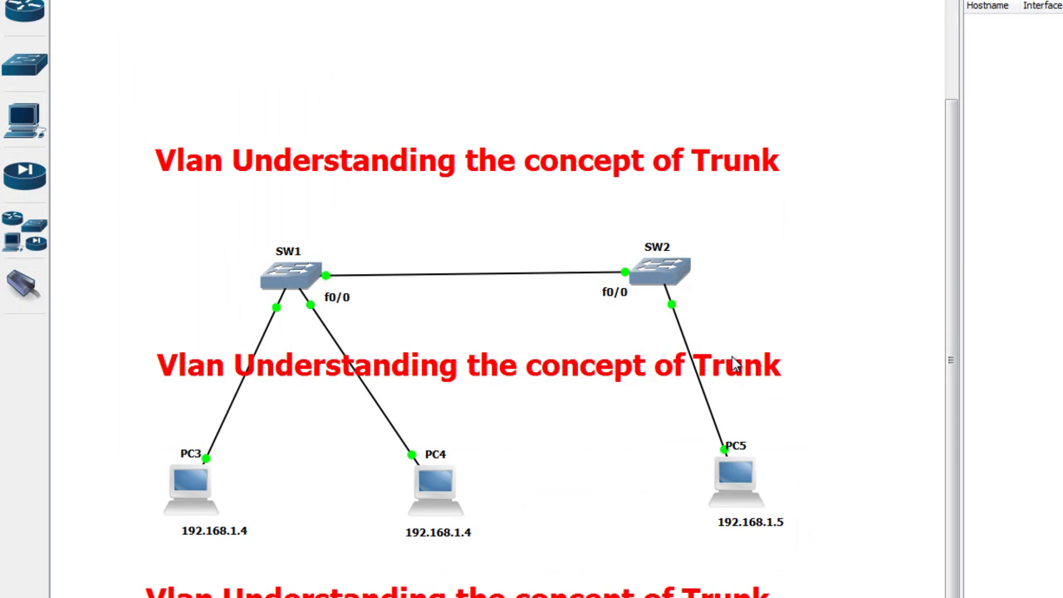